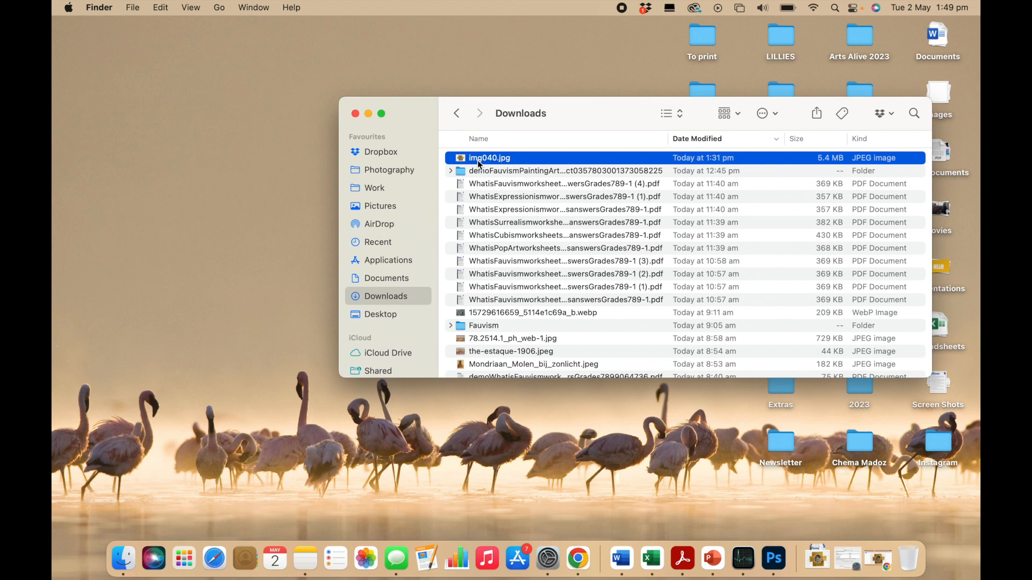
right_click(480, 164)
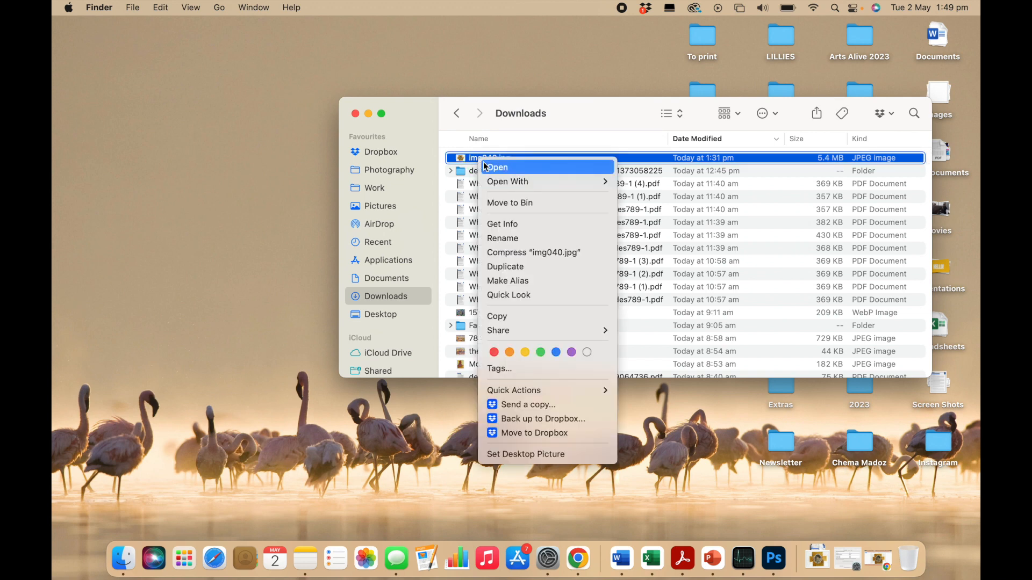
mouse_move(502, 184)
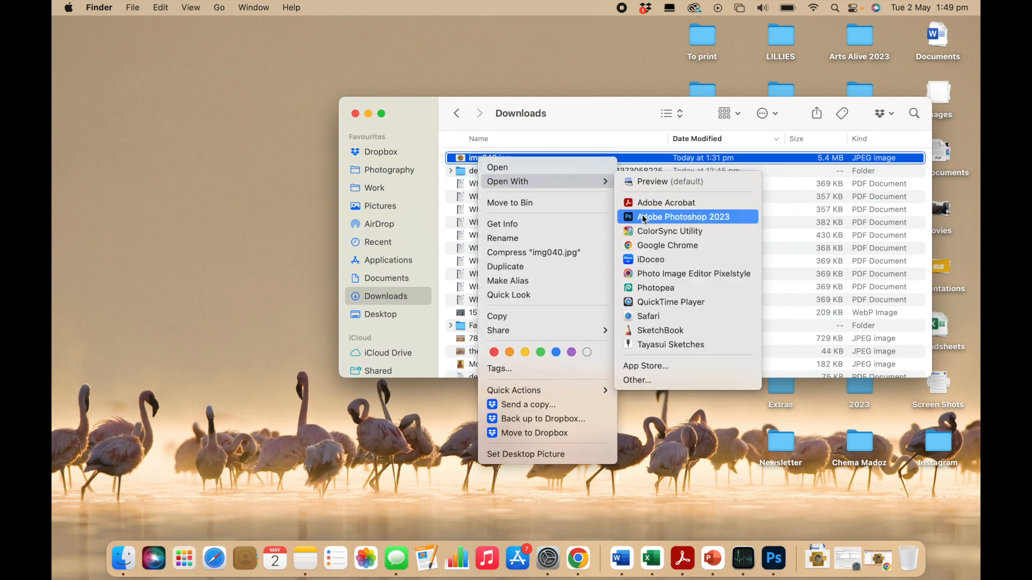
left_click(605, 116)
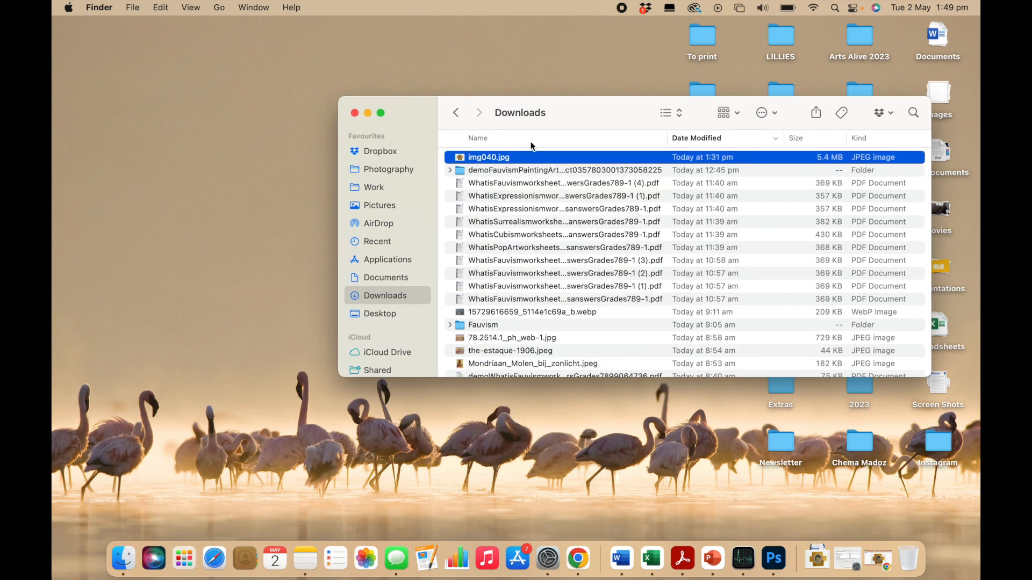
- Open img040.jpg from the Finder's Downloads folder in Adobe Photoshop 2023
left_click_drag(493, 160, 782, 574)
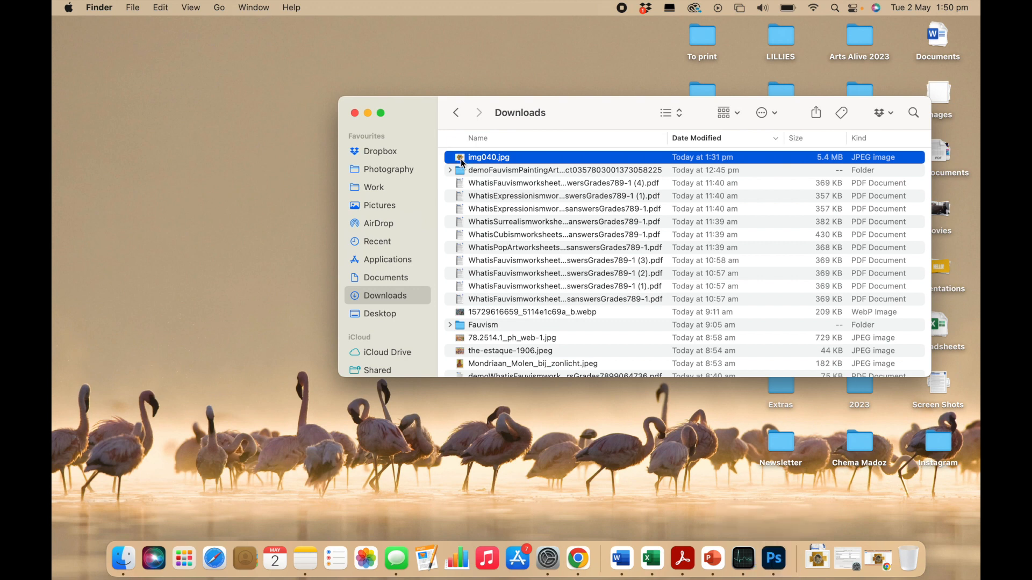
left_click_drag(465, 158, 766, 559)
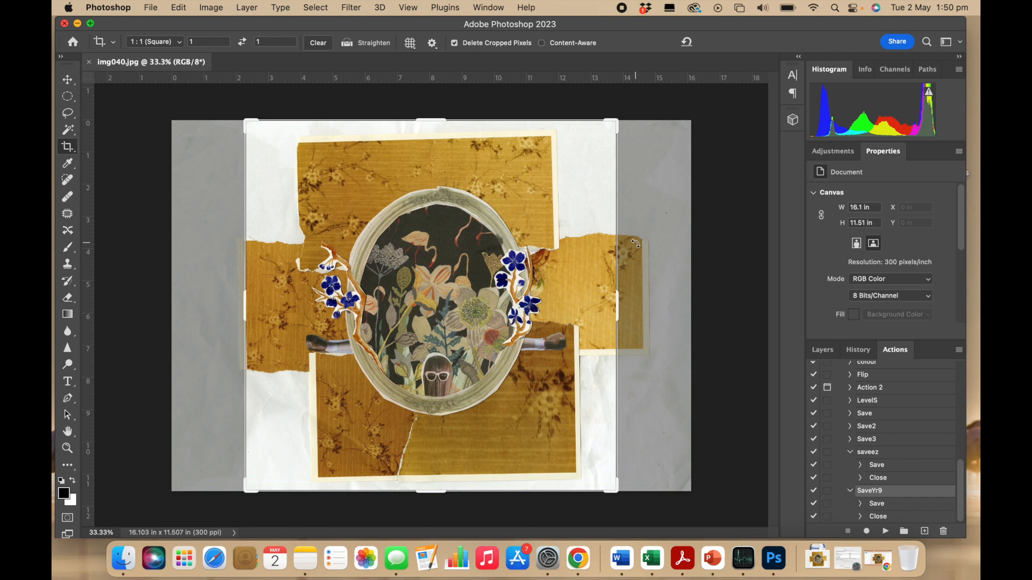
- Browse from within Photoshop to the Downloads folder and open img040.jpg
left_click(151, 8)
left_click(165, 37)
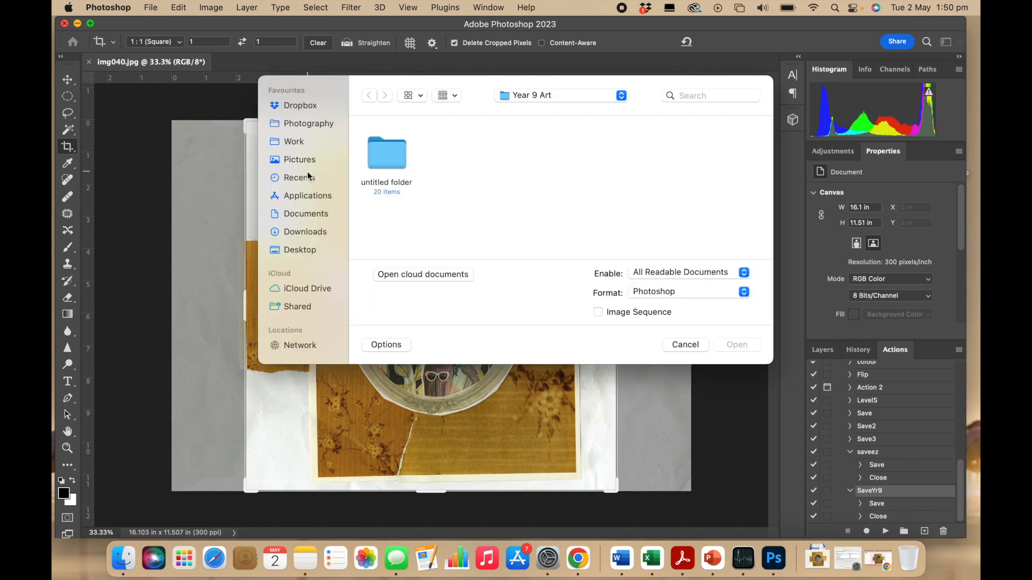
left_click(304, 231)
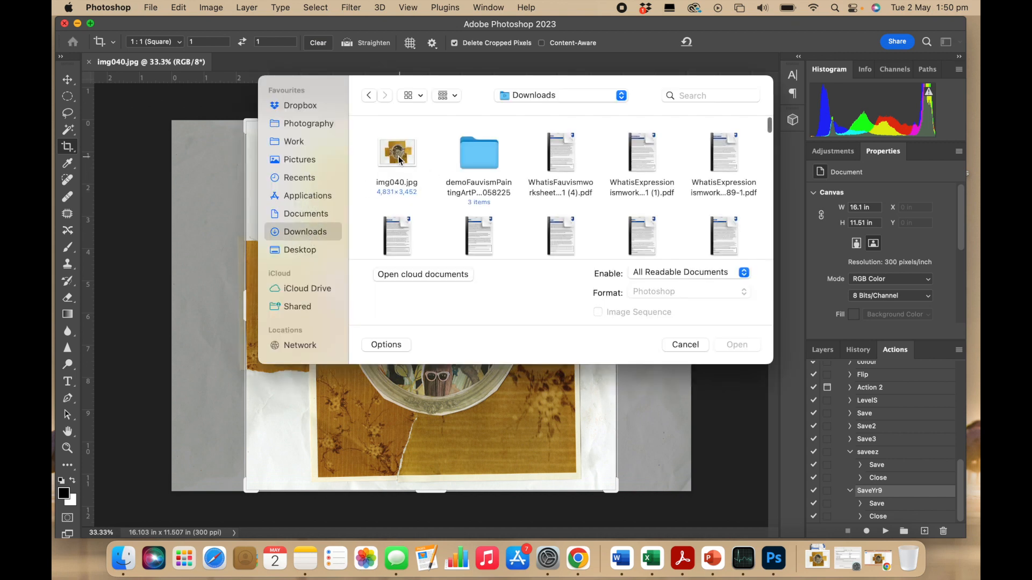
left_click(735, 346)
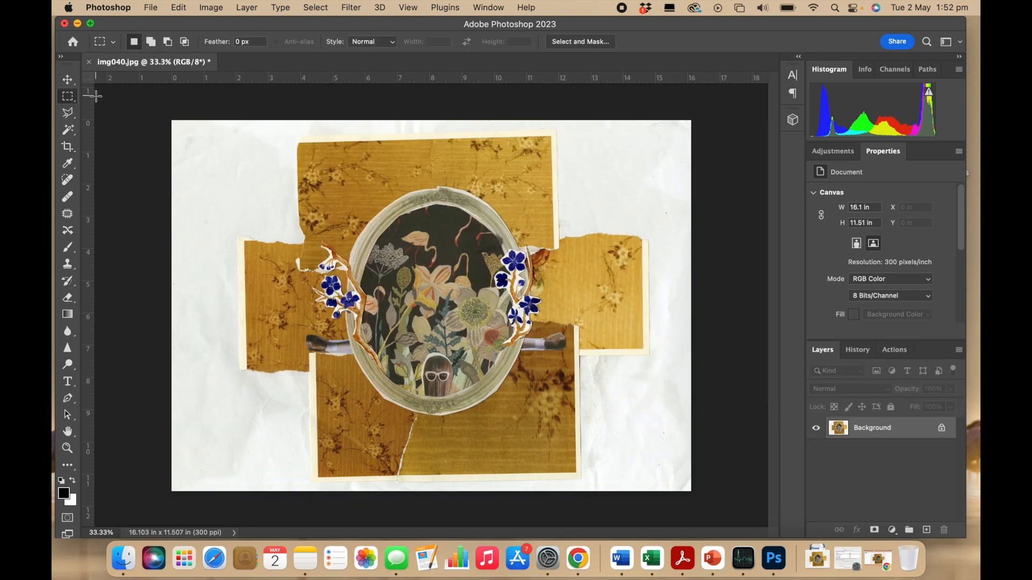
- Try a fixed-size 15 cm by 15 cm Elliptical Marquee selection over the upper-left part of the artwork, and deselect it
left_click(68, 80)
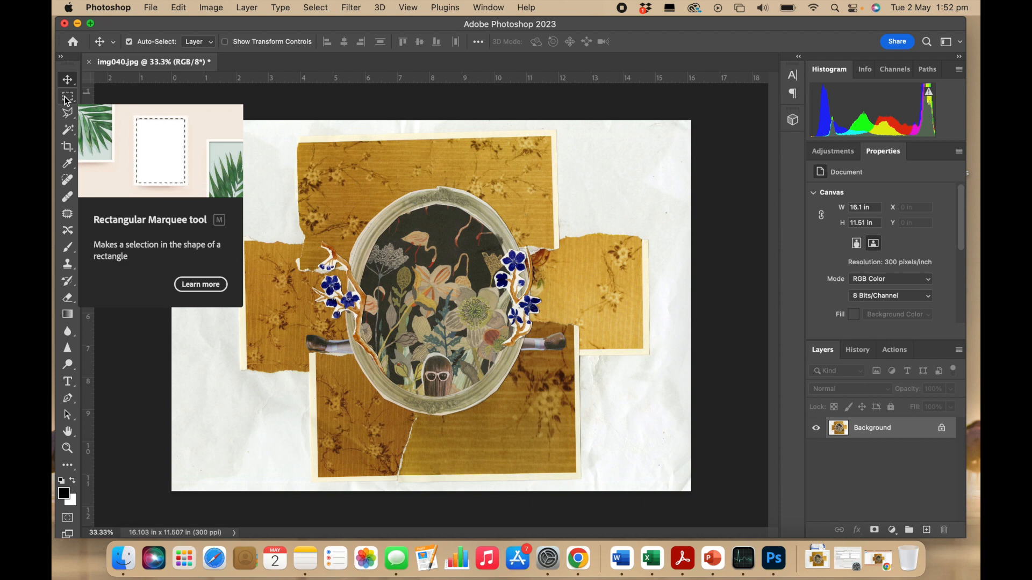
left_click(67, 98)
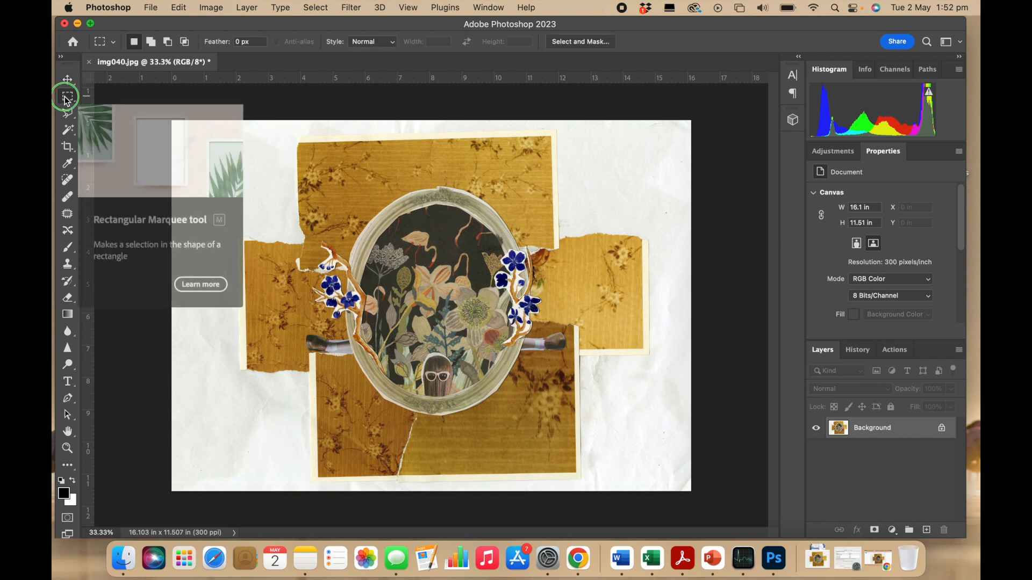
right_click(67, 98)
left_click(100, 108)
mouse_move(201, 151)
left_mouse_down()
mouse_move(226, 174)
mouse_move(359, 198)
mouse_move(249, 169)
mouse_move(169, 172)
mouse_move(196, 157)
left_mouse_up()
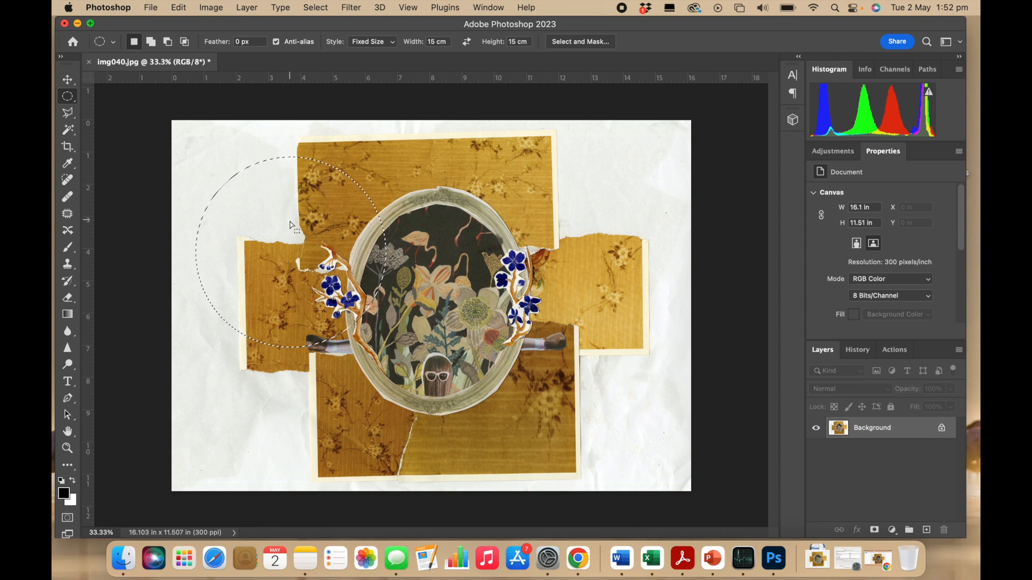
key("super+d")
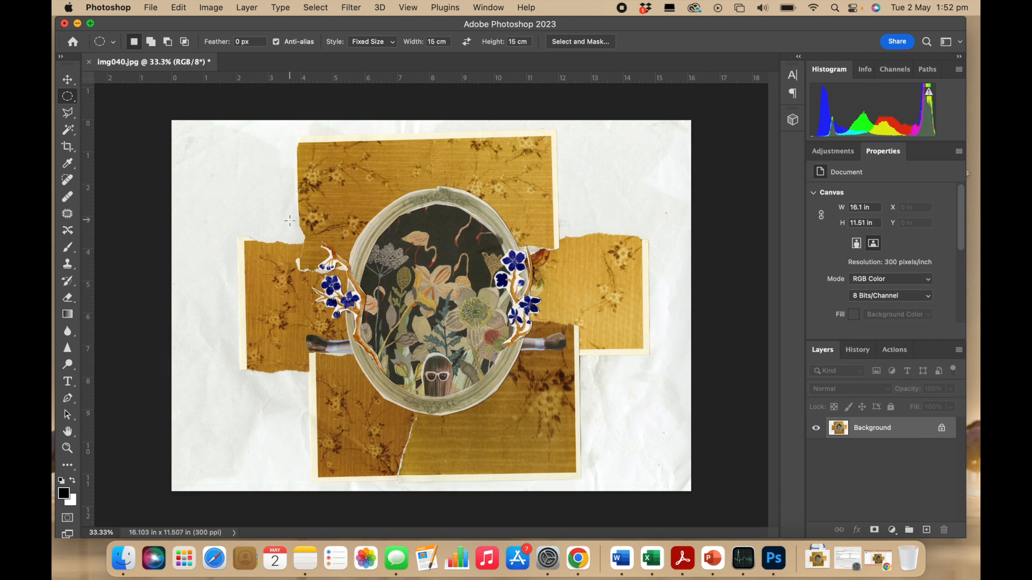
- Select the whole collage with the Polygonal Lasso by tracing its outer edge corner by corner, excluding the surrounding white paper
left_click(68, 114)
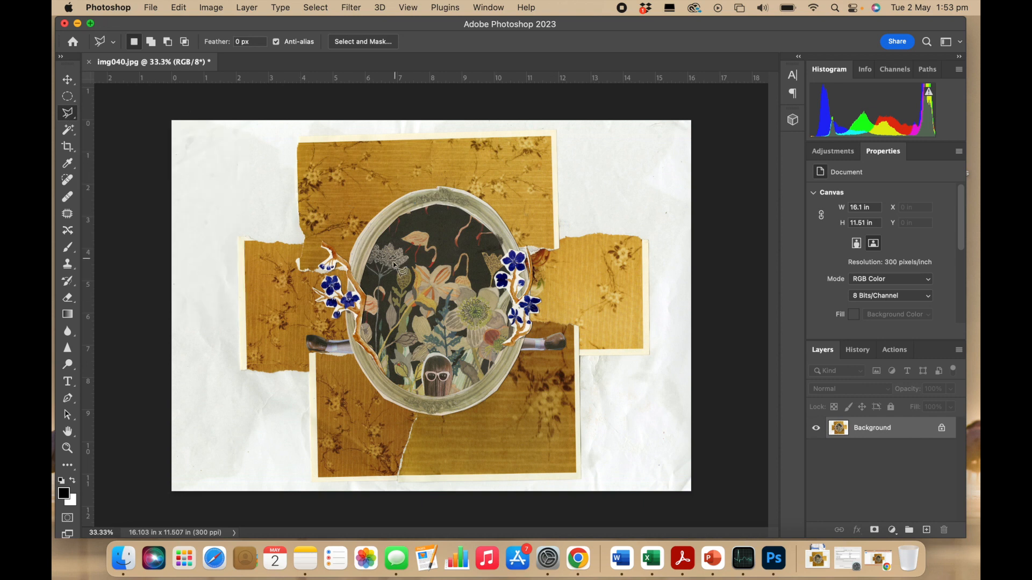
left_click_drag(301, 238, 299, 141)
left_click(299, 142)
left_click(299, 241)
left_click(239, 238)
left_click(239, 371)
left_click(309, 371)
left_click(309, 479)
left_click(579, 479)
left_click(580, 354)
left_click(650, 355)
left_click(649, 238)
left_click(559, 236)
left_click(556, 129)
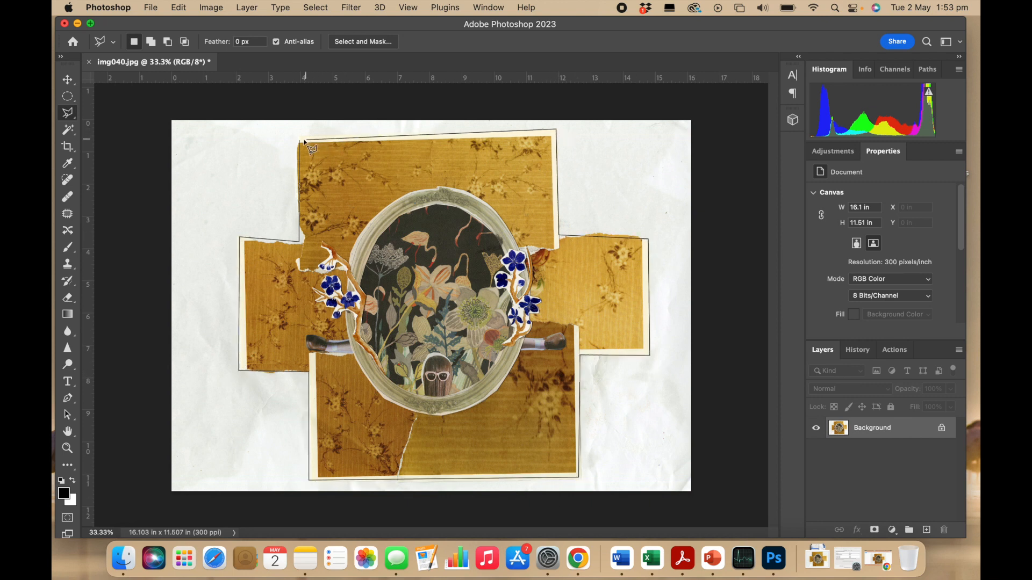
left_click(300, 141)
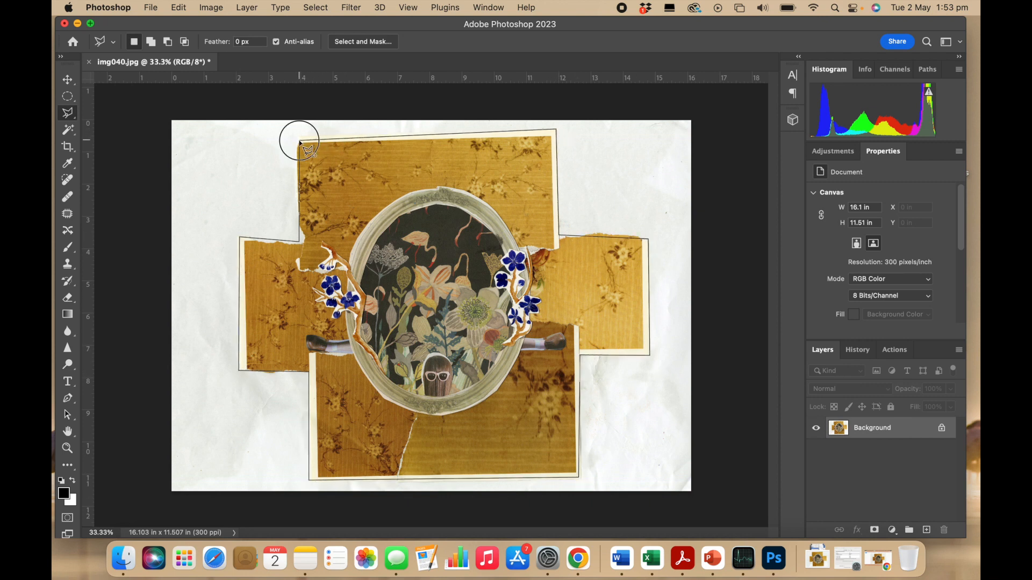
- Invert the selection and fill the white paper around the collage with black
right_click(352, 154)
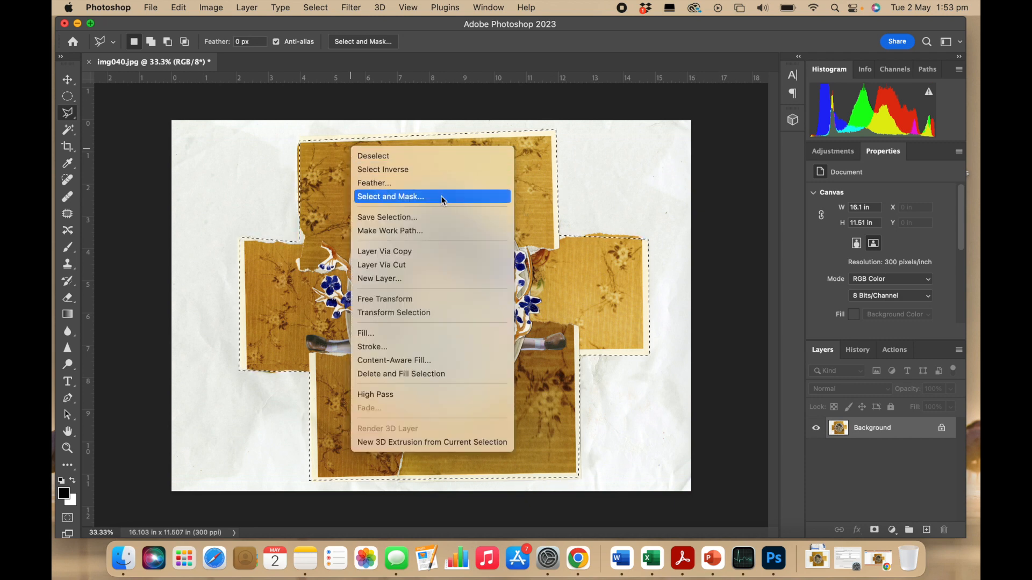
left_click(478, 167)
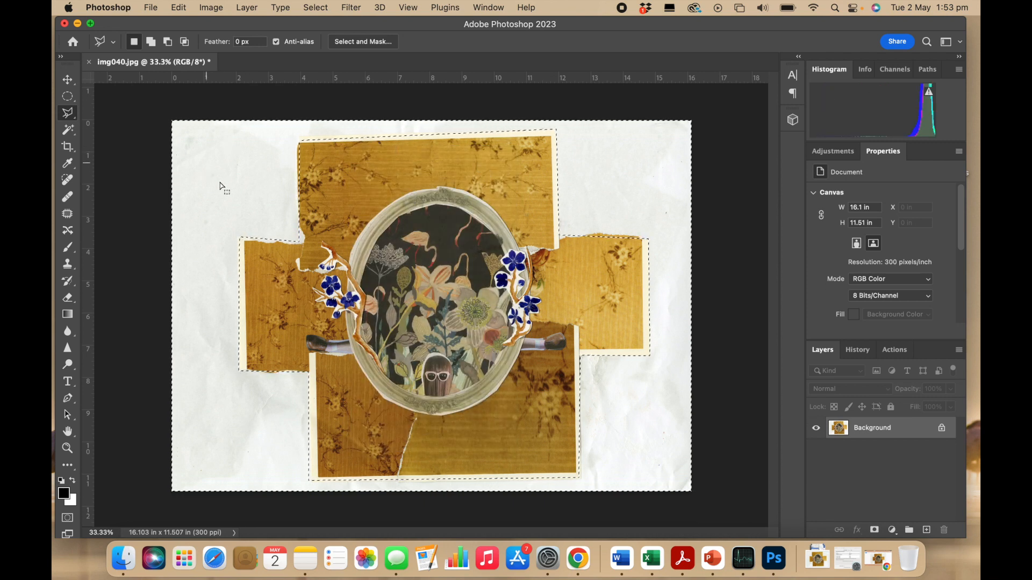
right_click(638, 172)
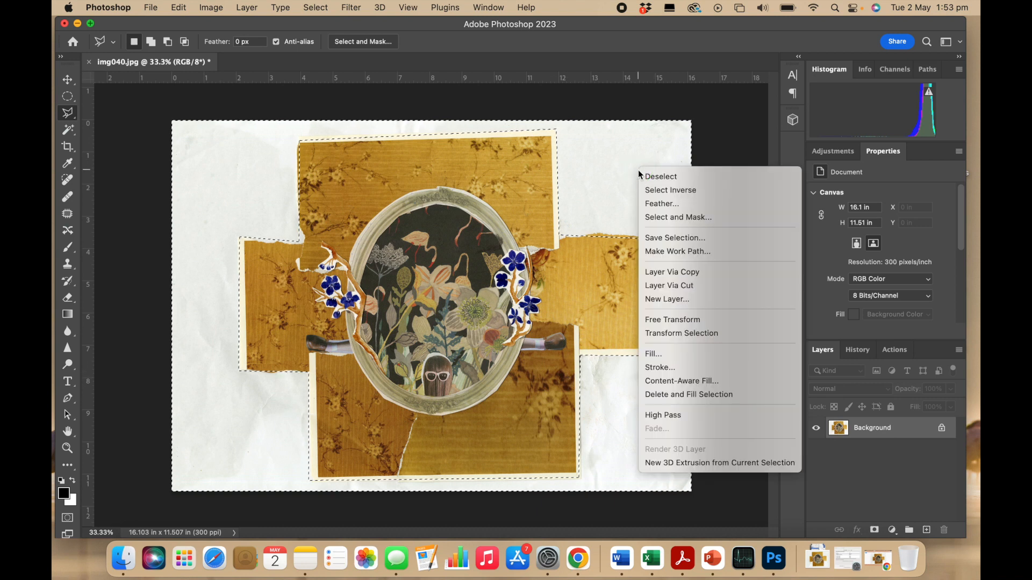
left_click(615, 152)
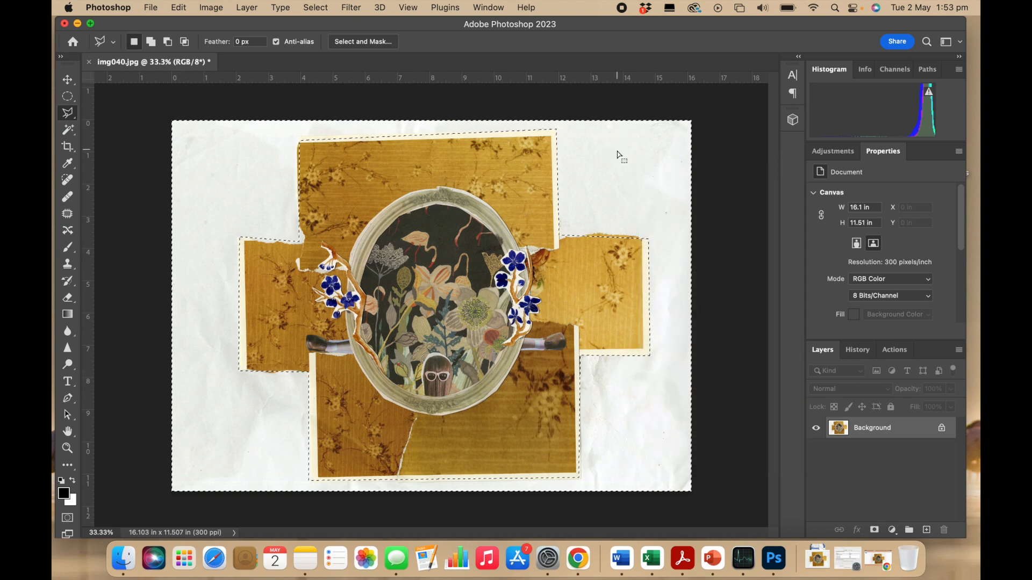
key("shift+BackSpace")
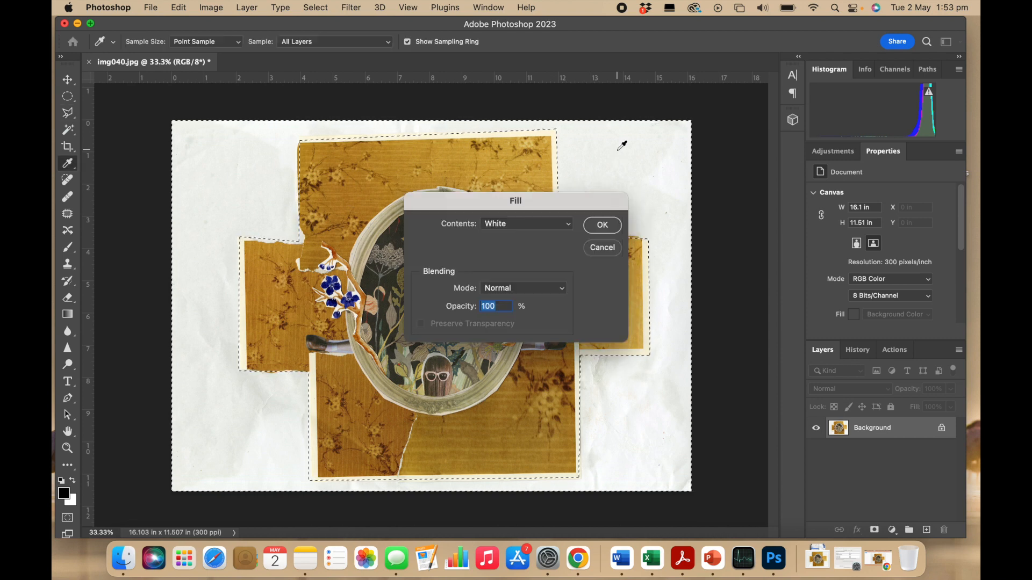
left_click(567, 226)
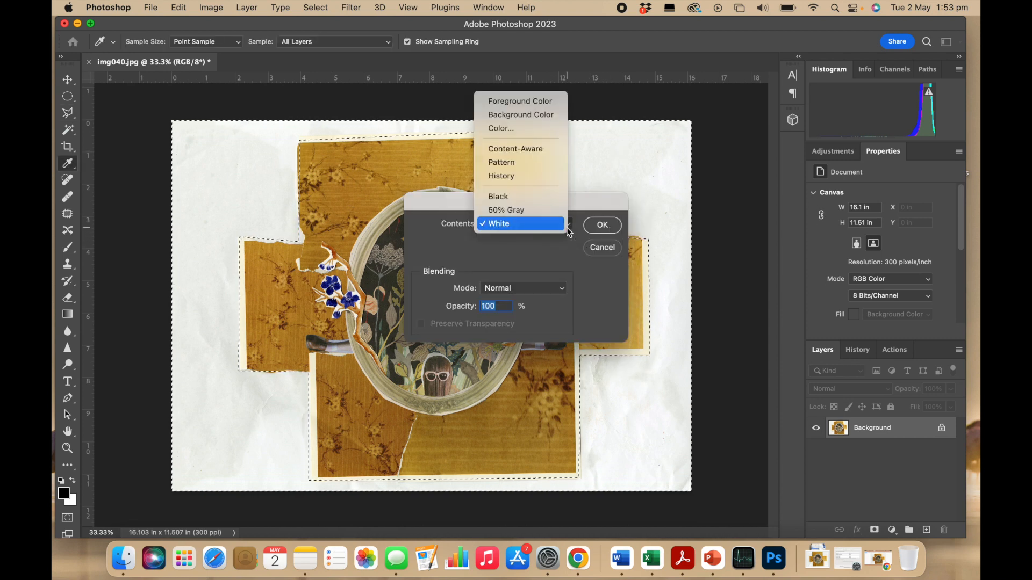
left_click(537, 192)
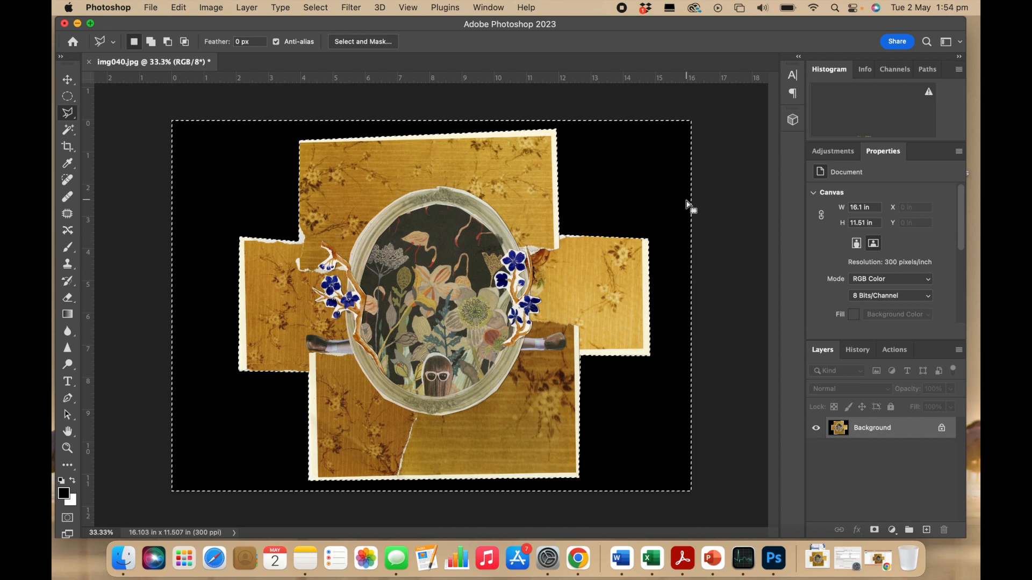
- Undo the black fill and invert the selection back to the collage
left_click(179, 8)
left_click(185, 25)
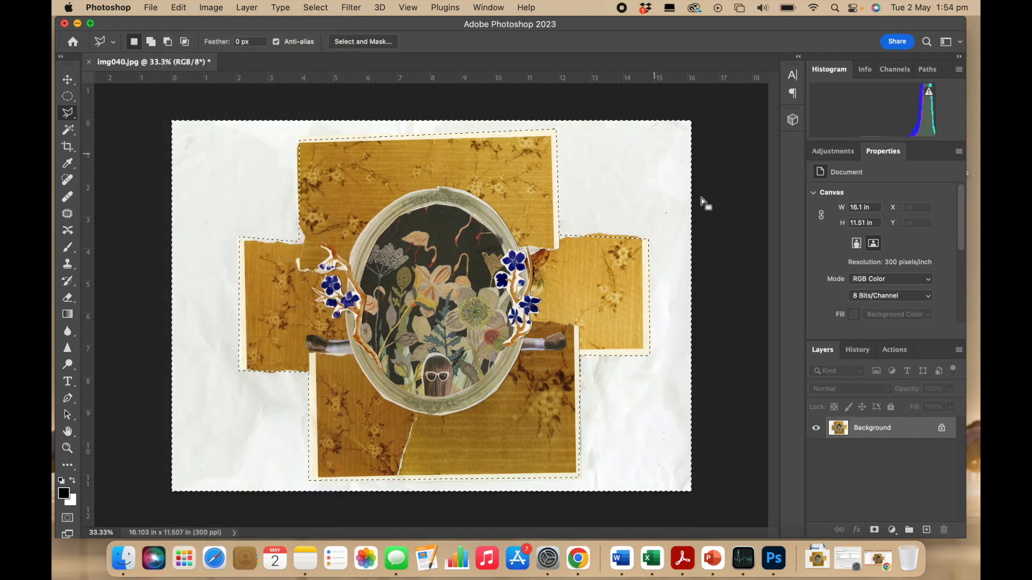
right_click(627, 211)
left_click(642, 228)
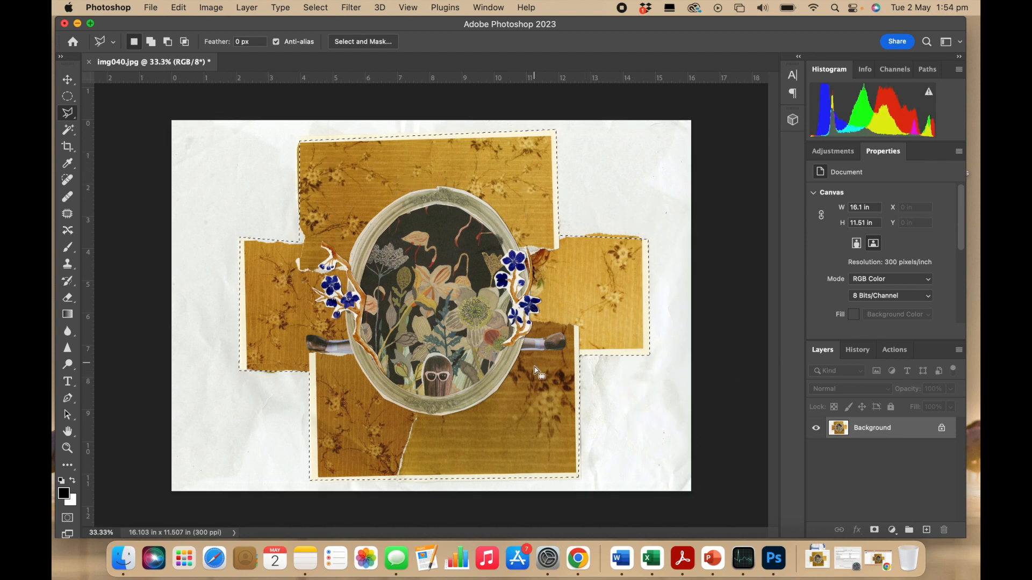
- Copy the selected collage onto its own layer and check the cut-out by temporarily hiding the Background layer
right_click(526, 173)
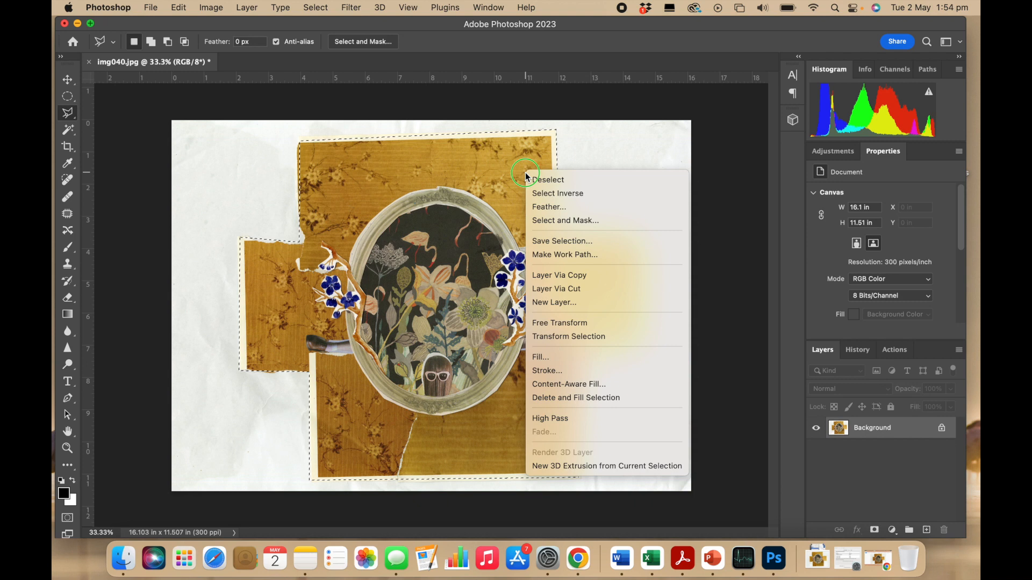
left_click(563, 279)
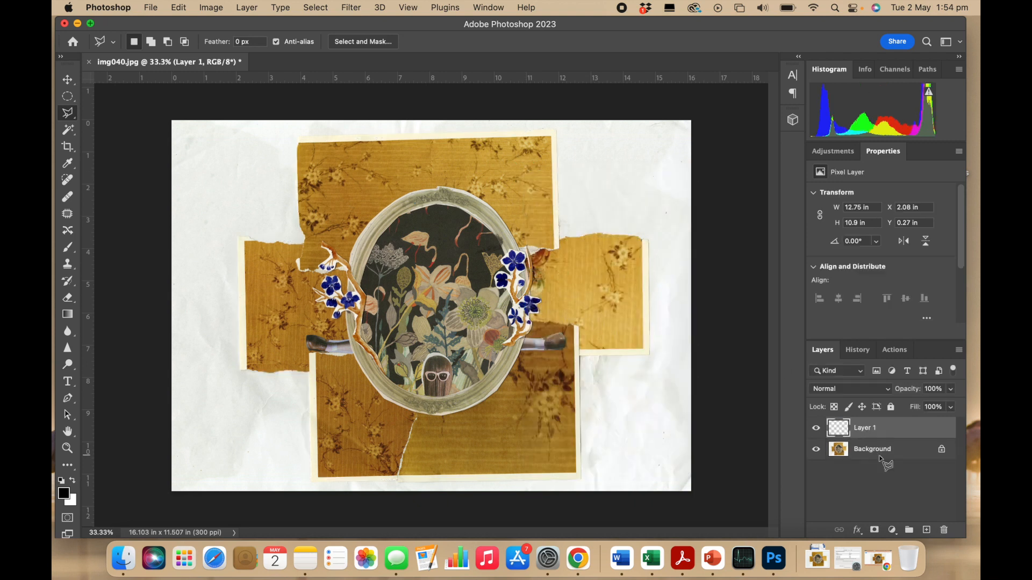
left_click(816, 450)
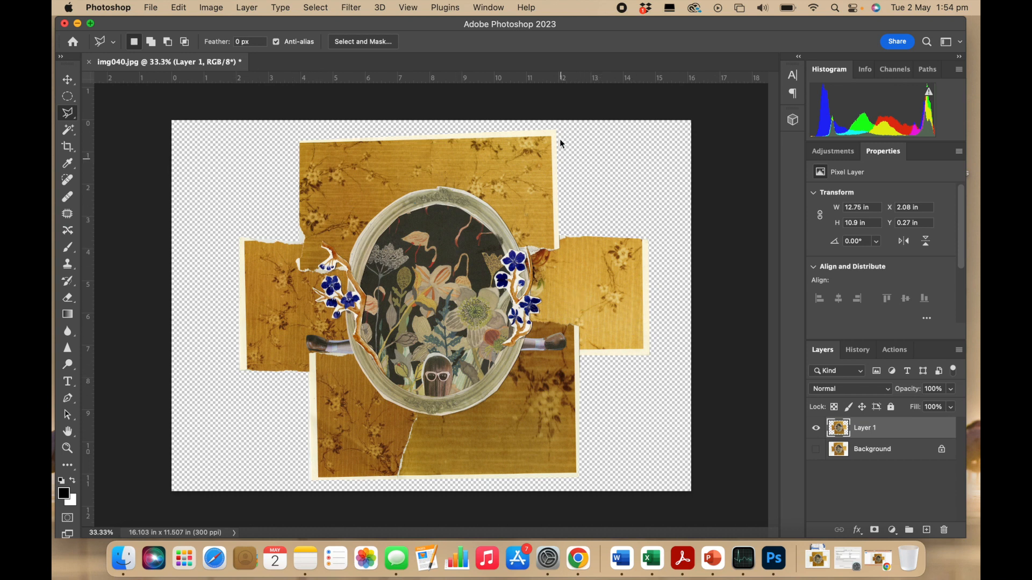
left_click(816, 451)
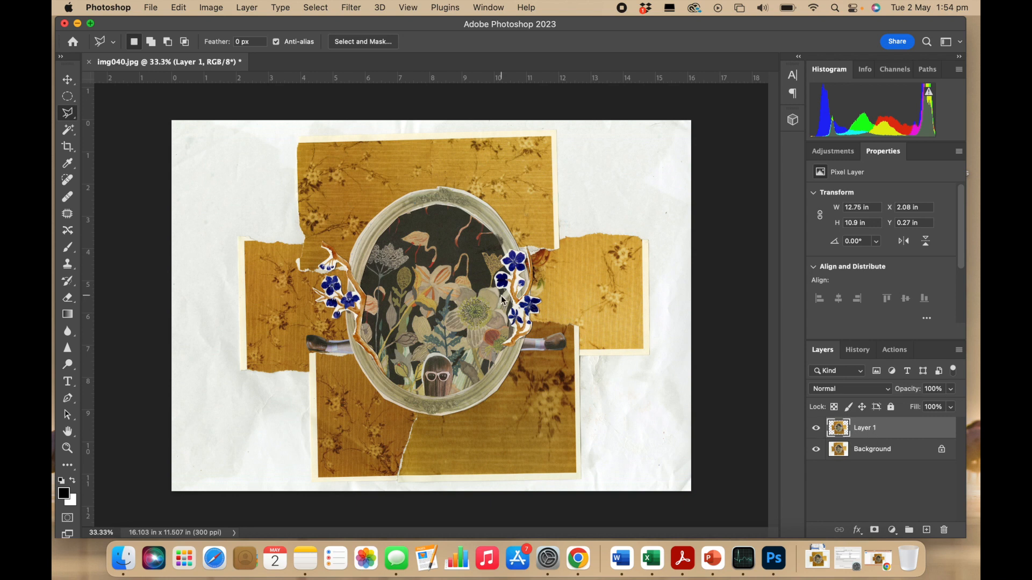
- Move the copied collage layer to about X 2.36 in, Y 0.3 in and hide it
key("super+t")
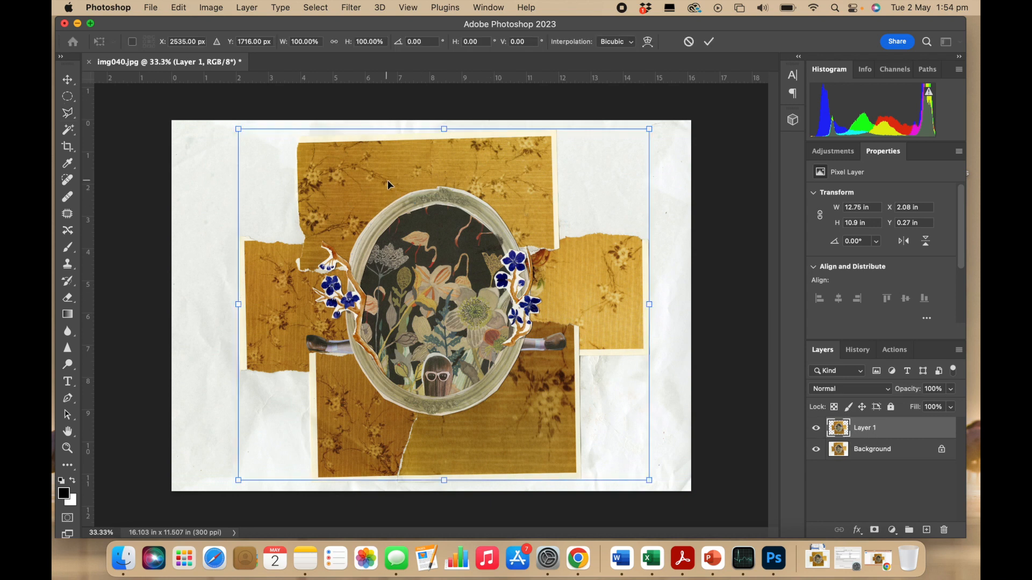
left_click_drag(389, 184, 330, 179)
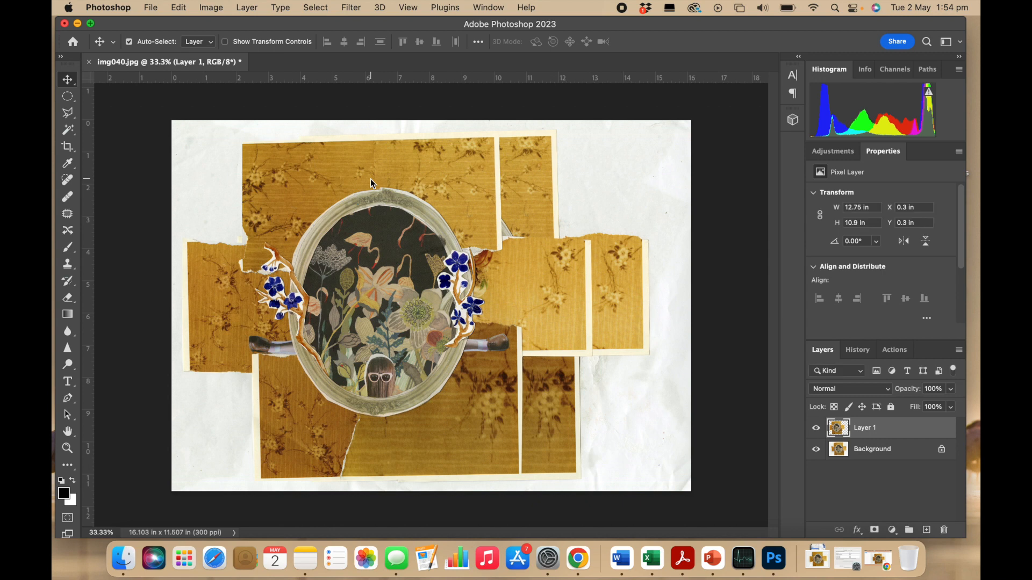
left_click_drag(365, 177, 469, 206)
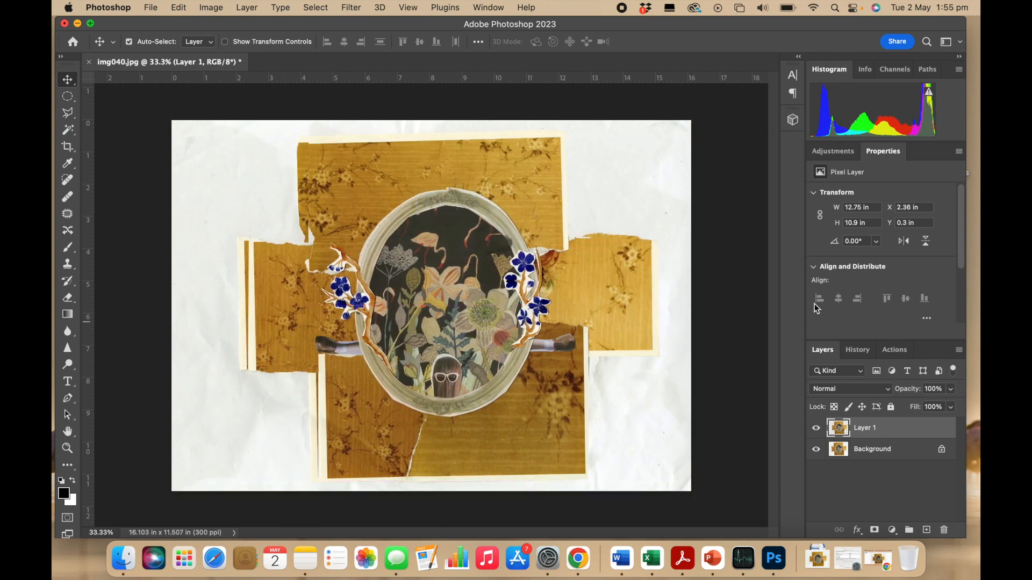
left_click(817, 427)
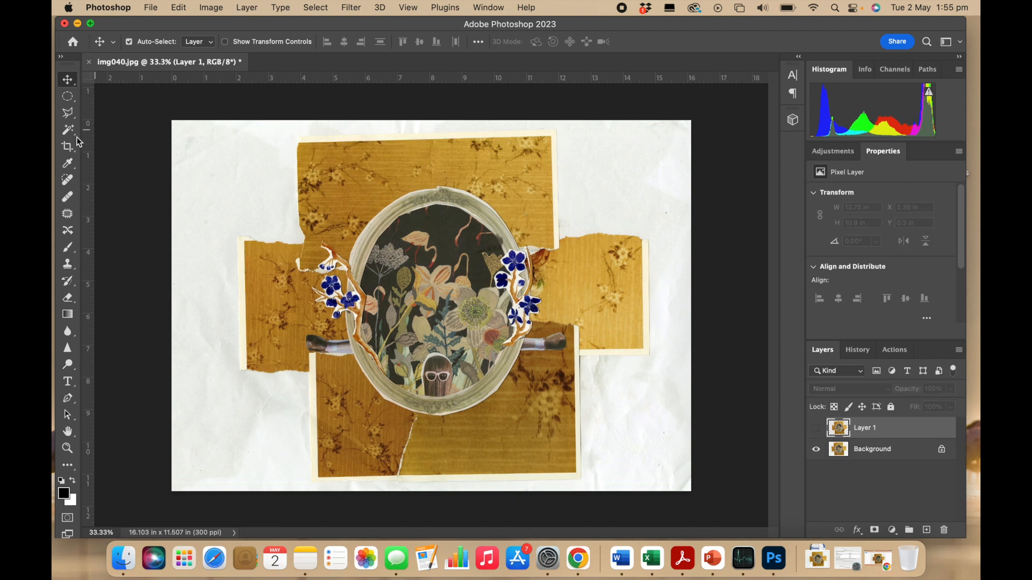
- Try to select parts of the collage with the Magic Wand in intersect mode at tolerance 32
left_click(72, 133)
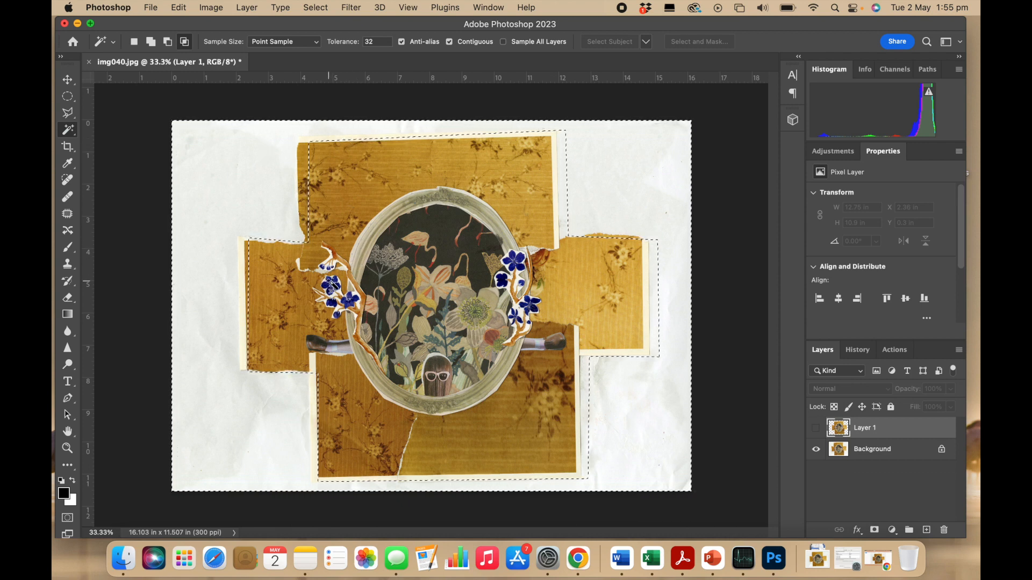
left_click(334, 289)
left_click(516, 203)
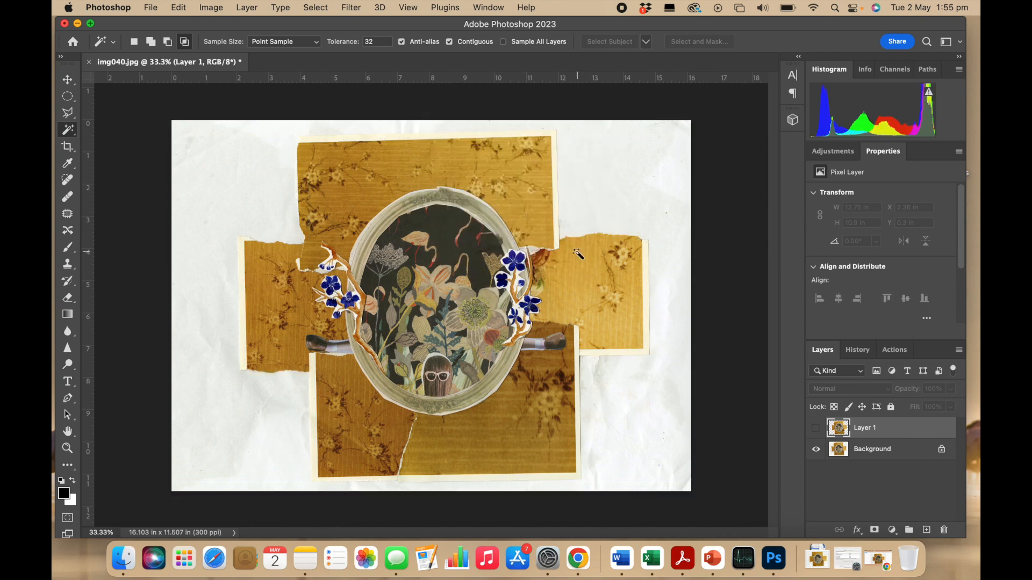
left_click(581, 267)
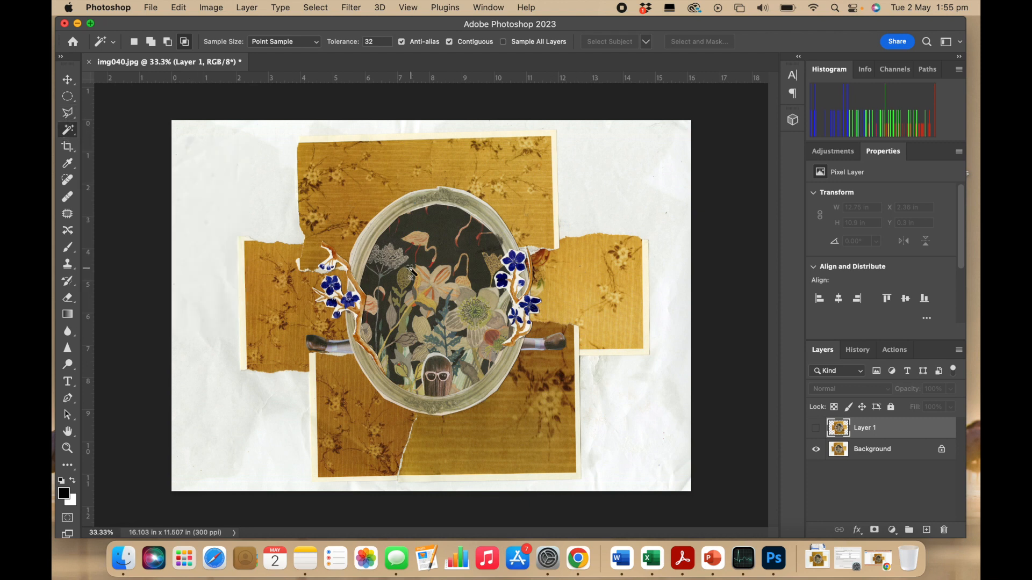
left_click(434, 223)
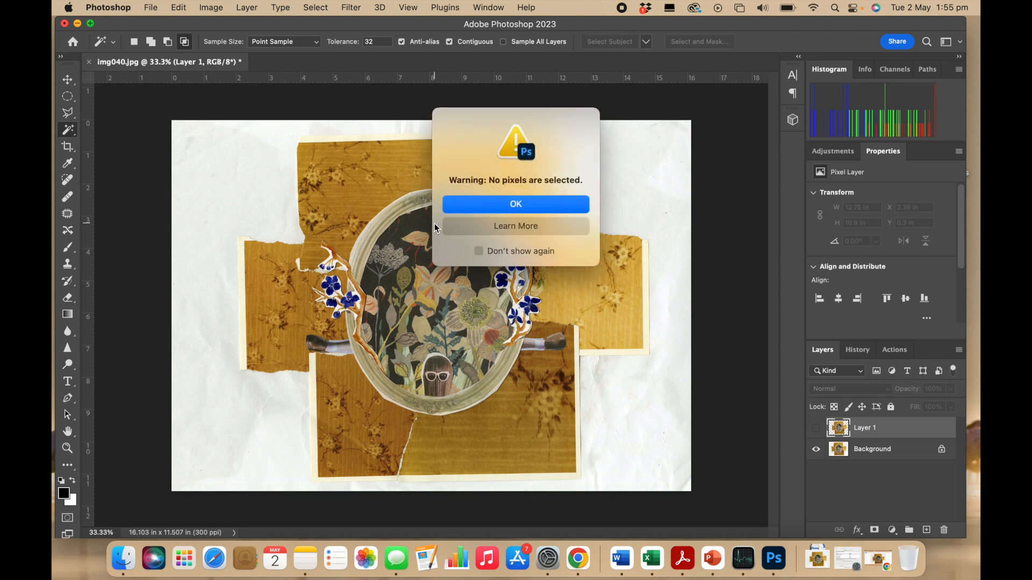
left_click(464, 205)
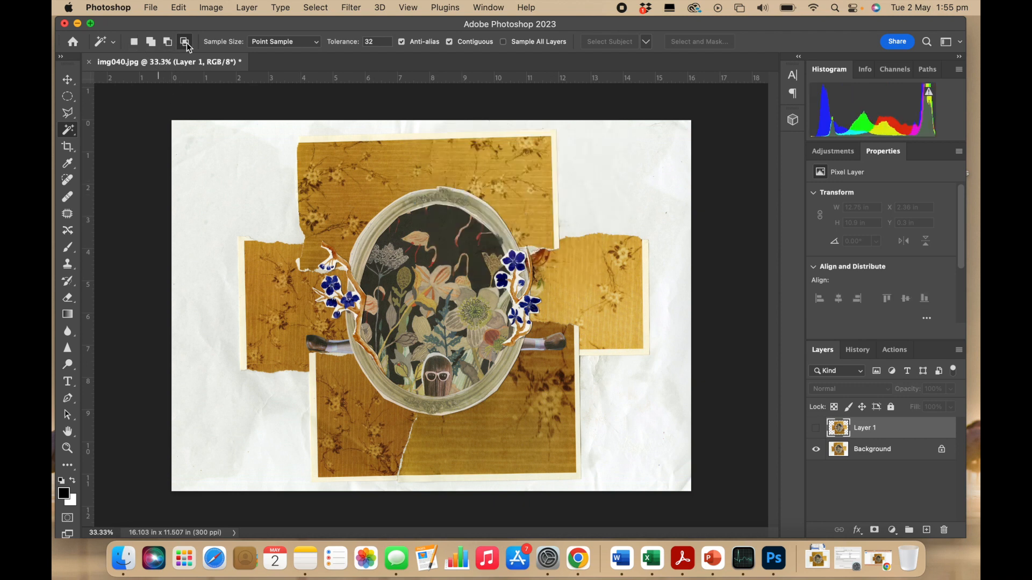
- Select the dark area inside the oval frame with the Magic Wand as a new selection
left_click(134, 43)
left_click(438, 224)
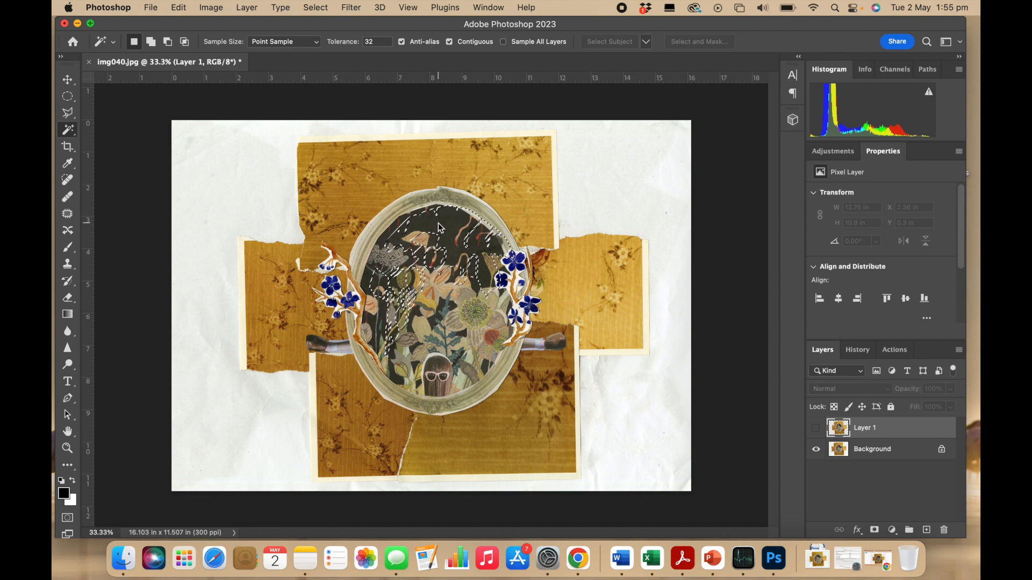
left_click(168, 42)
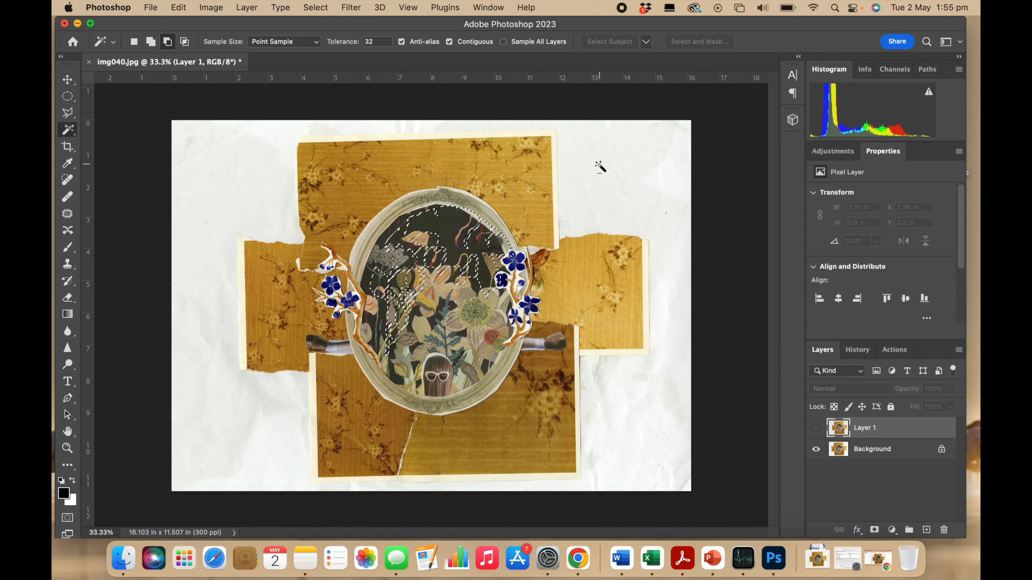
key("shift")
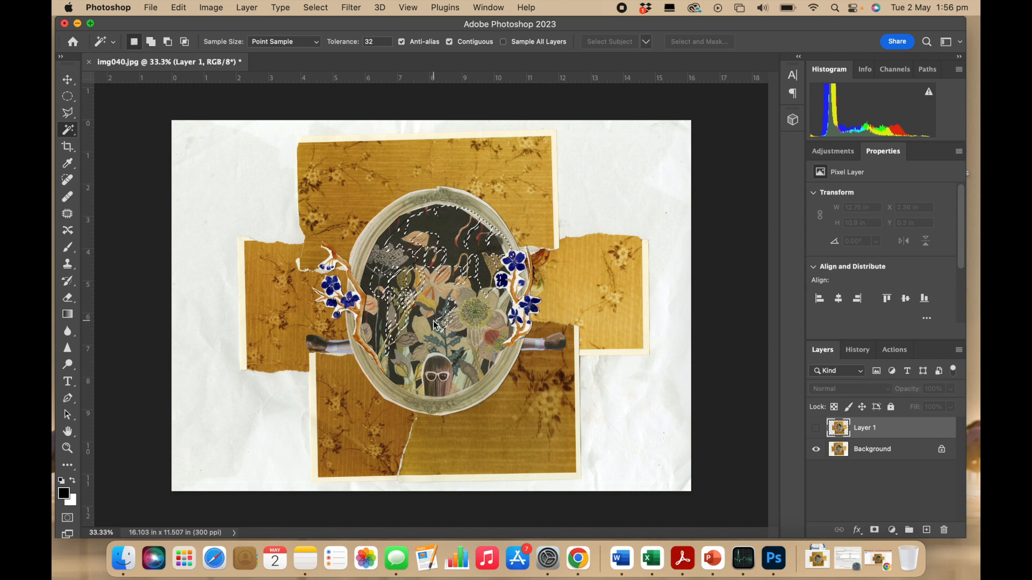
- Add the dark patches near the oval's lower edge, beside the girl's head, to the Magic Wand selection
left_click(415, 369)
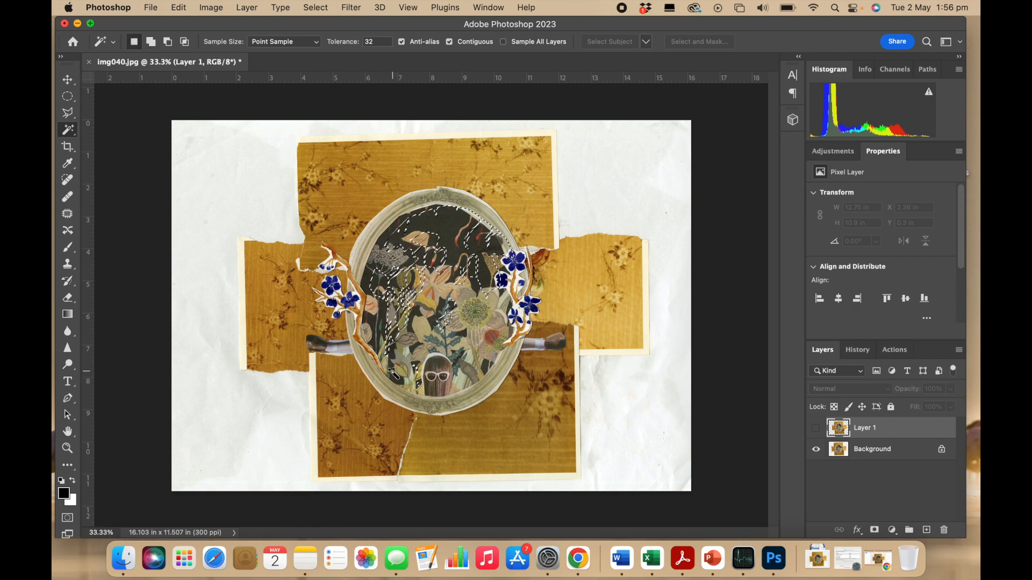
scroll(400, 389, "up", 5)
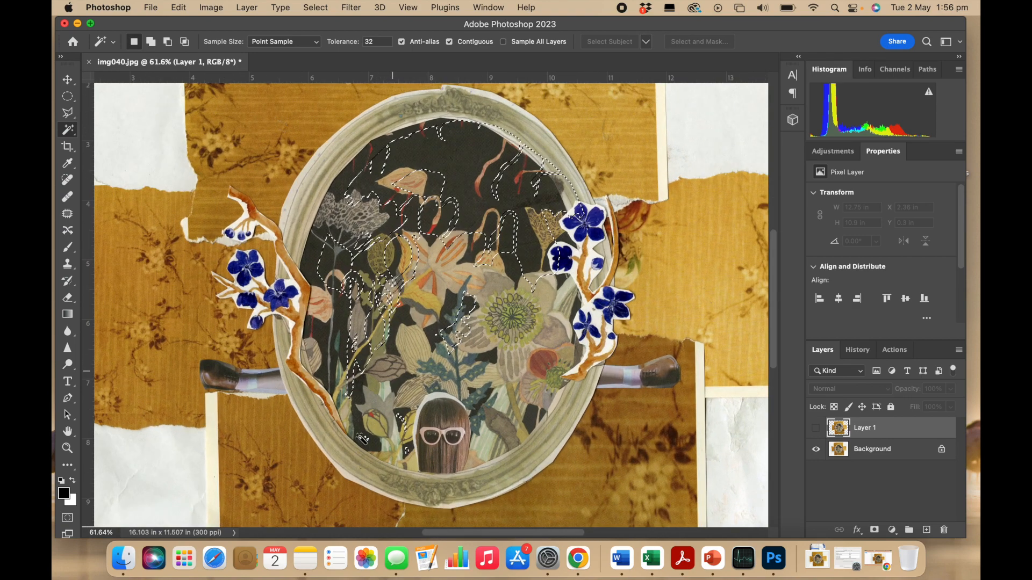
scroll(362, 440, "up", 1)
left_click(359, 454, "shift")
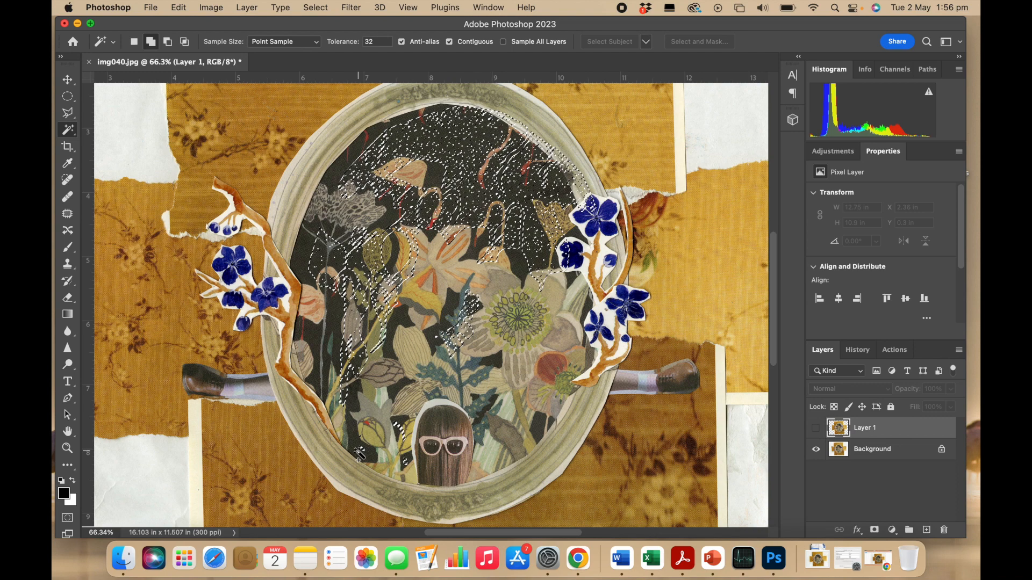
left_click(355, 450, "shift")
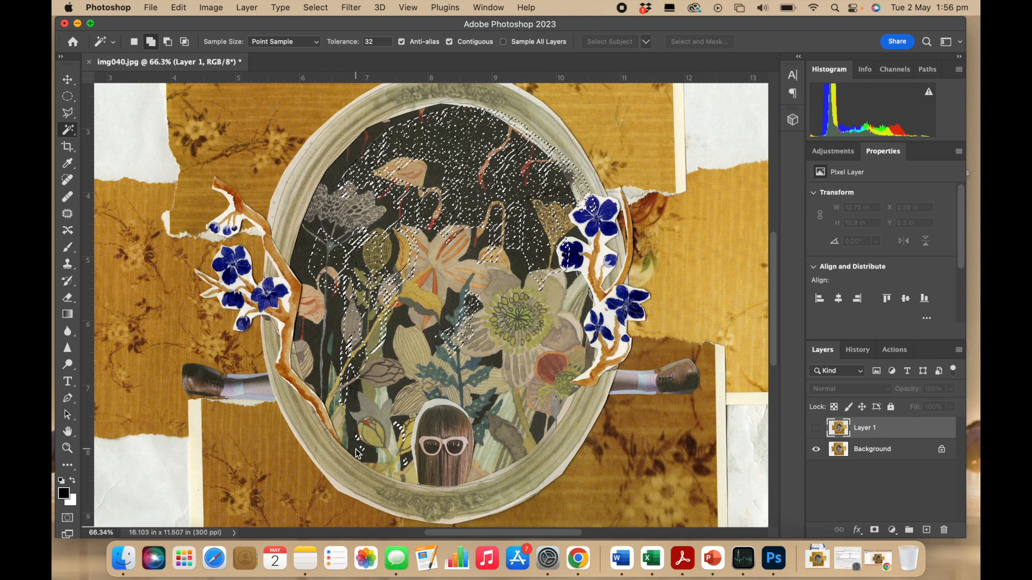
left_click(373, 457, "shift")
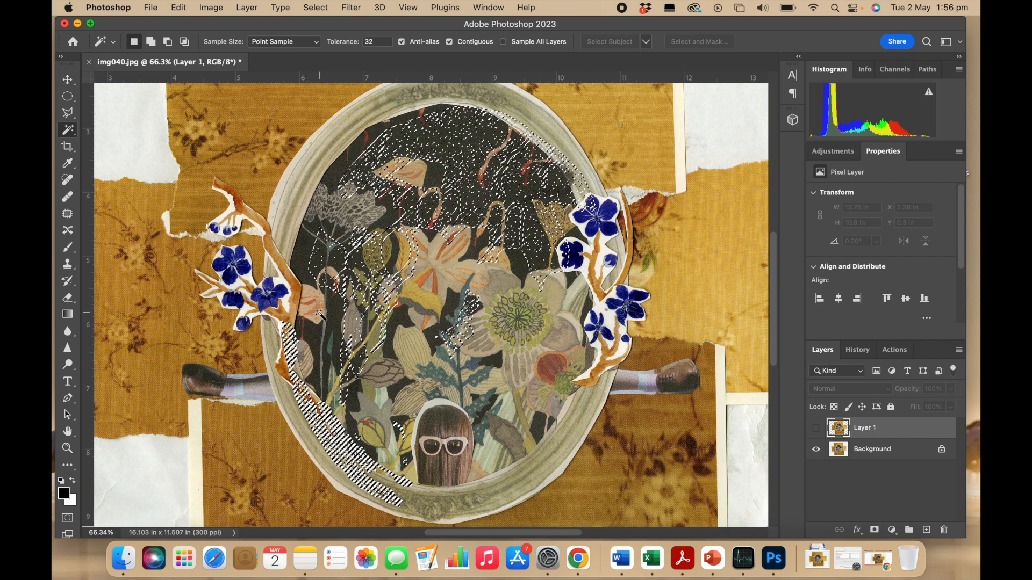
- Clear the selection, sample the girl's hair with the Magic Wand and deselect it again
key("super+d")
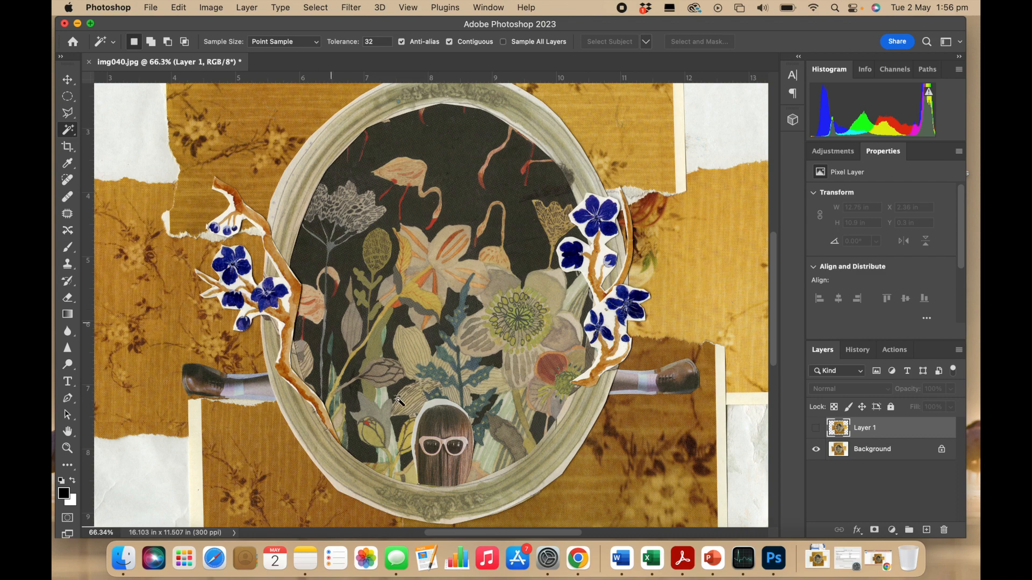
left_click(455, 414)
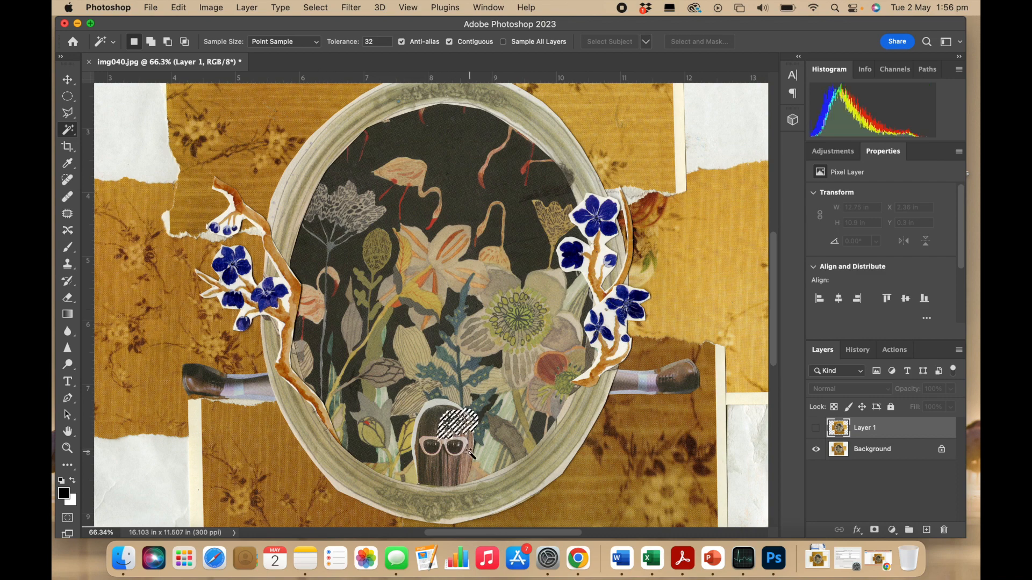
key("super+d")
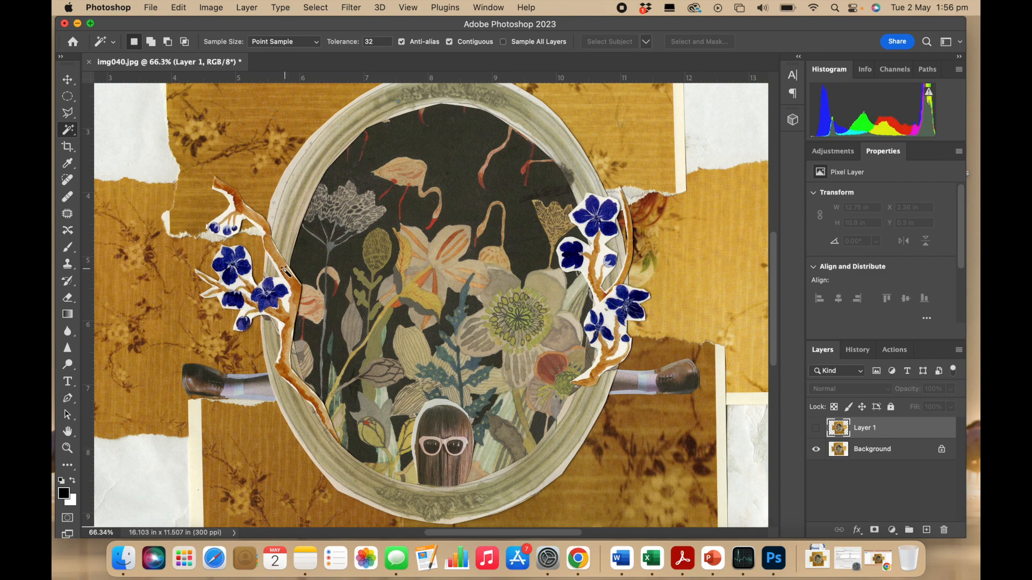
- Use the Quick Selection tool to select the girl's head, redoing the selection with a brush size of 25
scroll(287, 376, "down", 10)
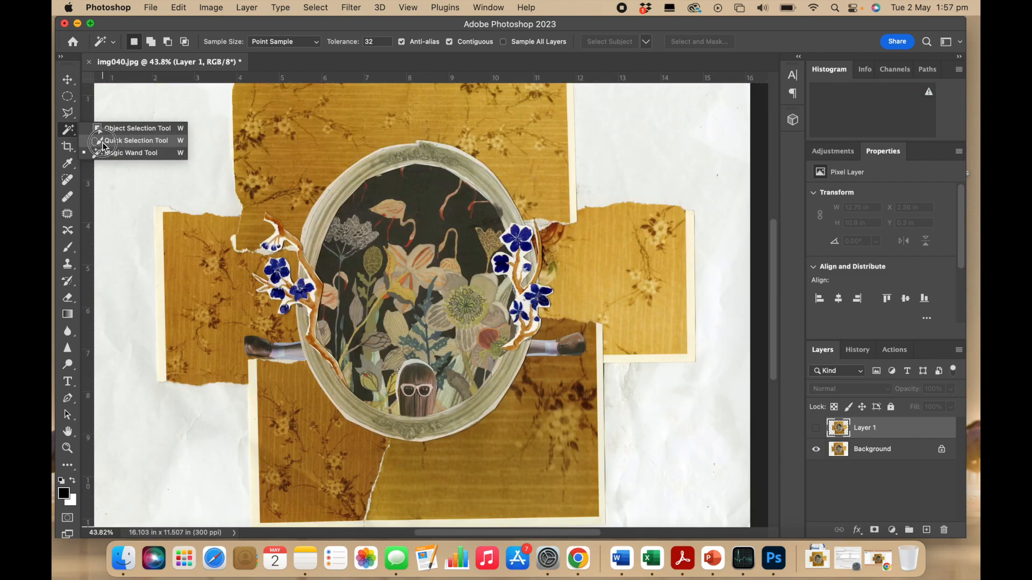
left_click(129, 139)
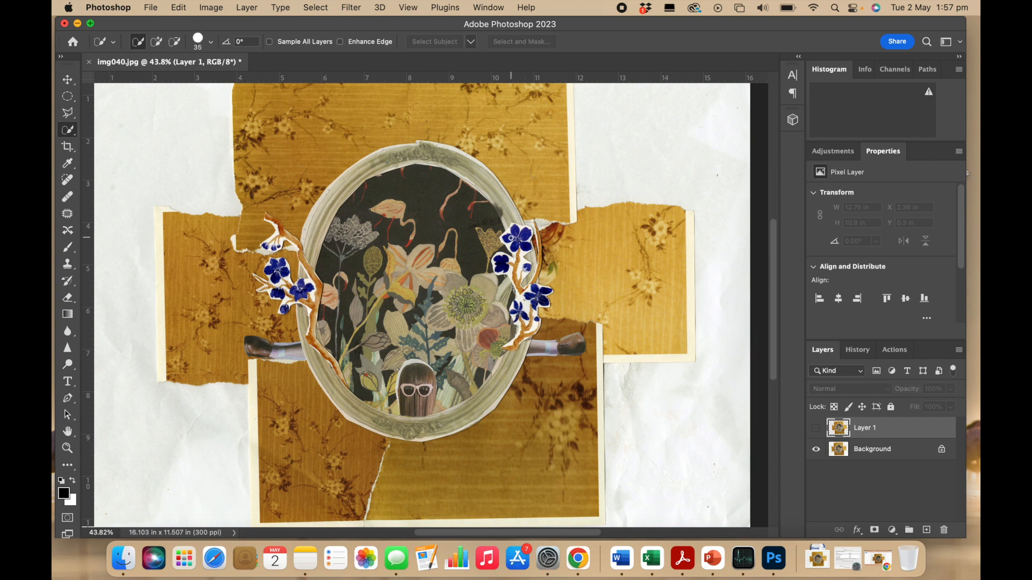
mouse_move(395, 383)
left_mouse_down()
mouse_move(411, 371)
mouse_move(406, 413)
mouse_move(443, 376)
mouse_move(416, 377)
left_mouse_up()
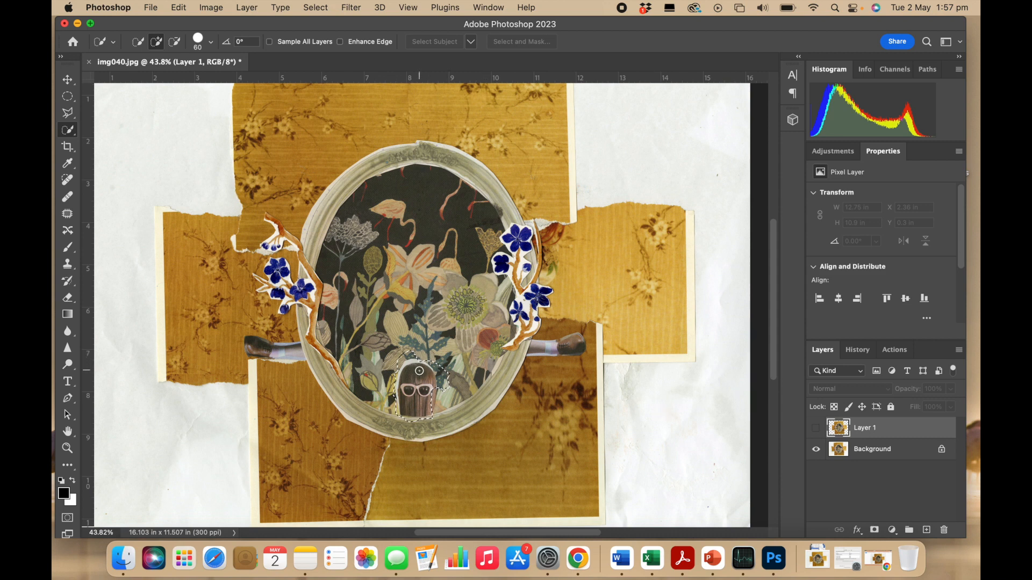
key("super+d")
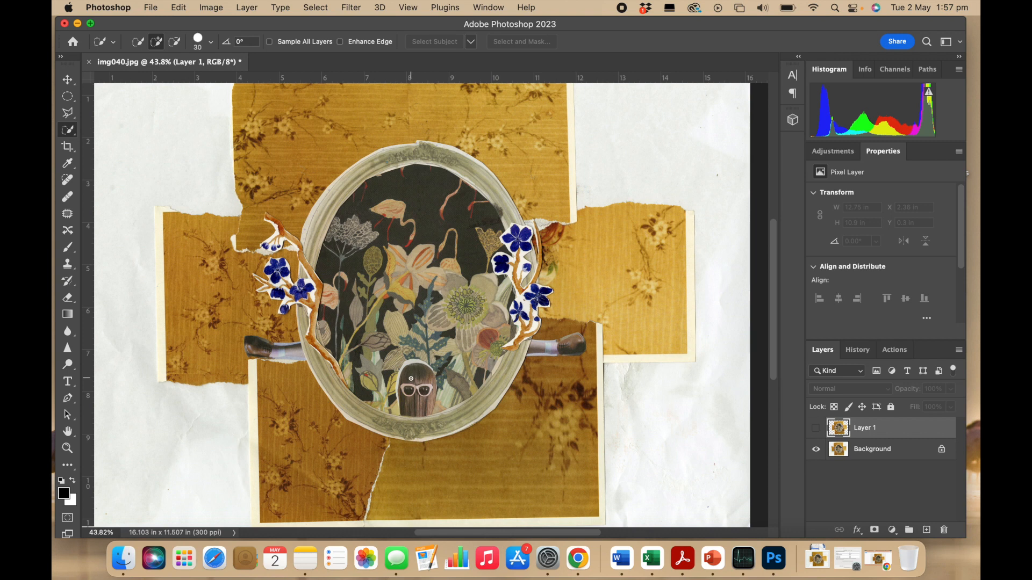
mouse_move(397, 398)
left_mouse_down()
mouse_move(402, 412)
mouse_move(427, 400)
mouse_move(422, 377)
mouse_move(443, 371)
mouse_move(432, 412)
left_mouse_up()
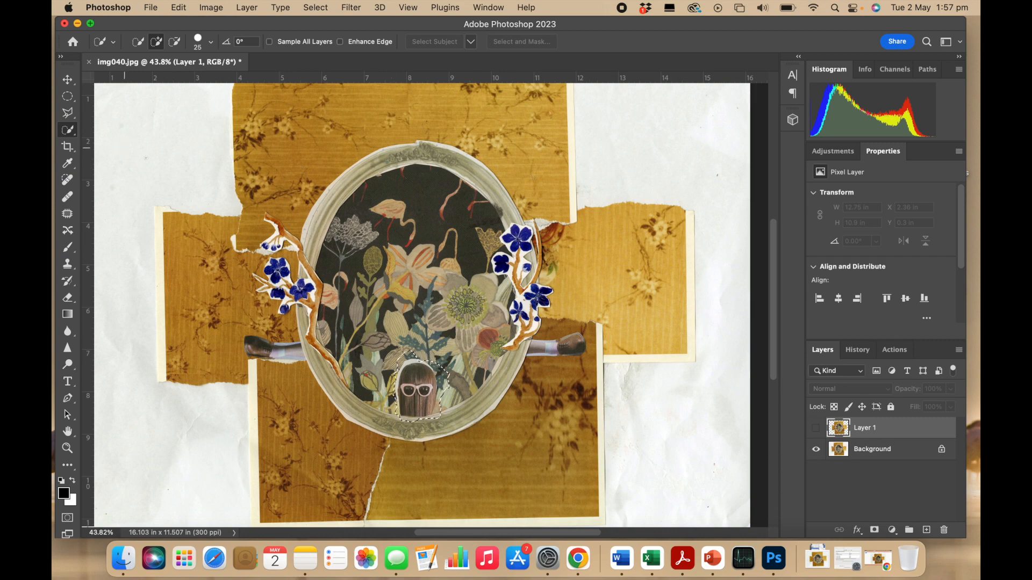
- Start a crop, change its ratio from square to 2:3, swap it to landscape and enlarge the crop box around the collage
left_click(66, 149)
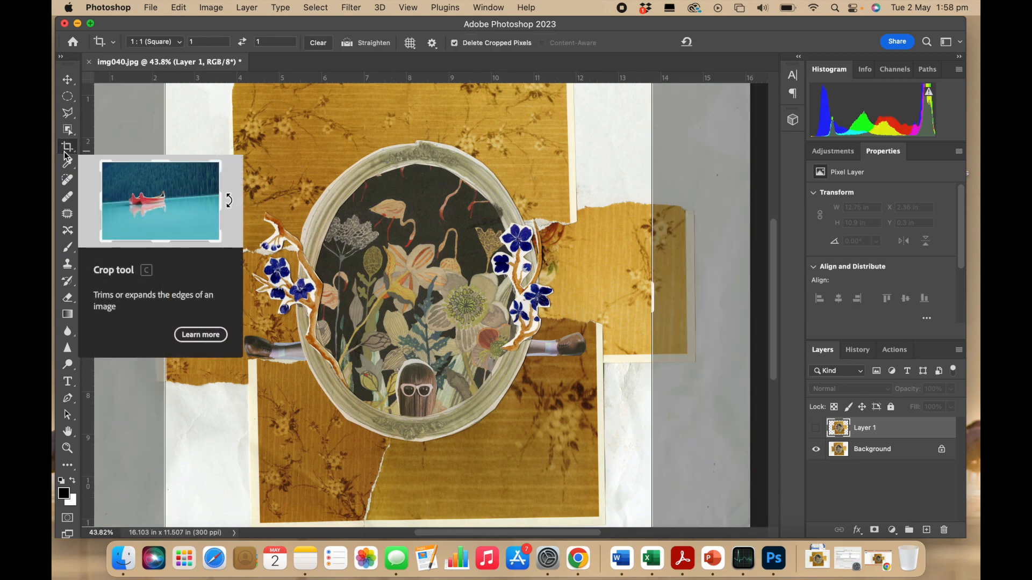
left_click_drag(652, 299, 680, 301)
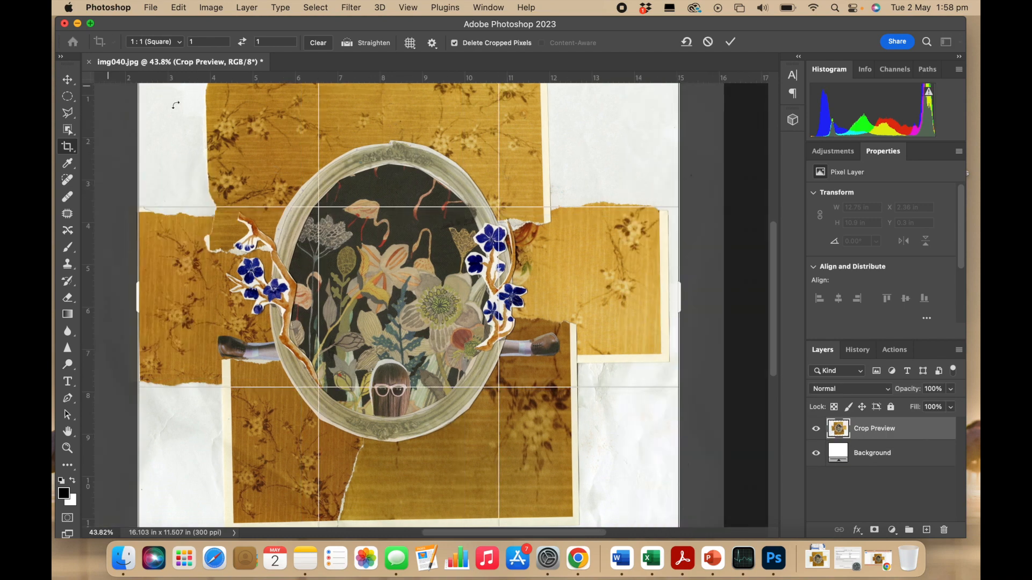
left_click(178, 43)
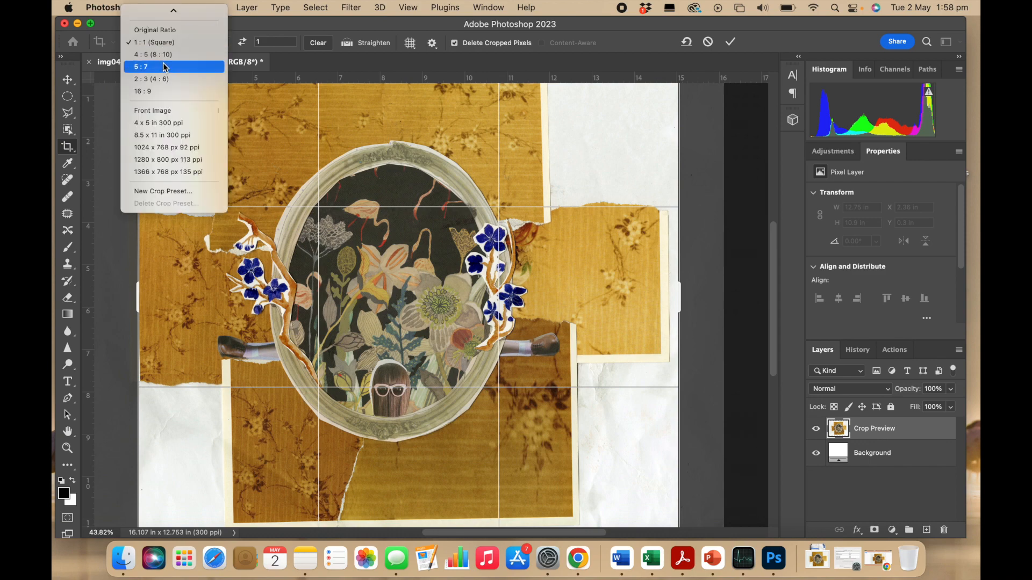
left_click(160, 79)
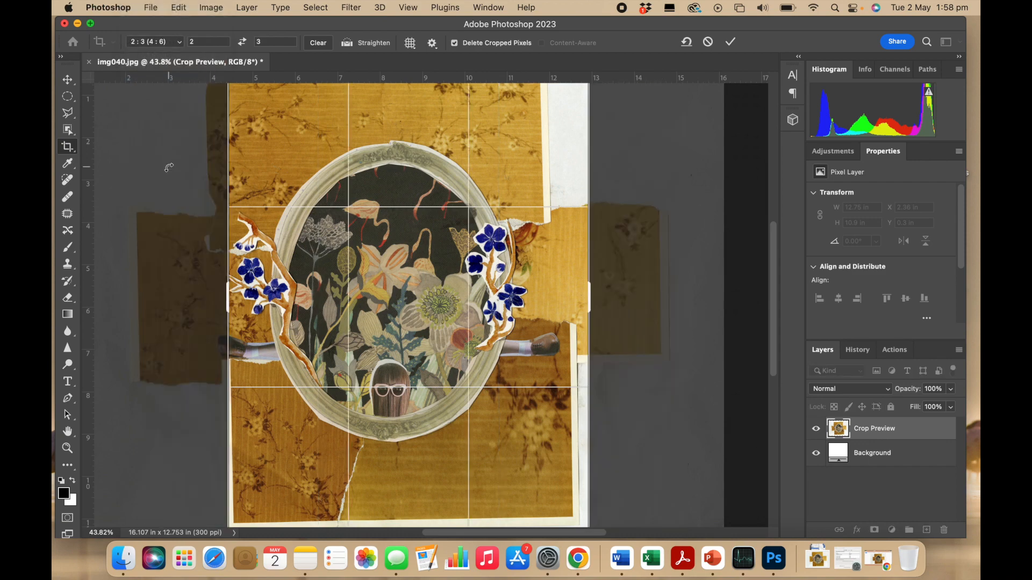
left_click(245, 41)
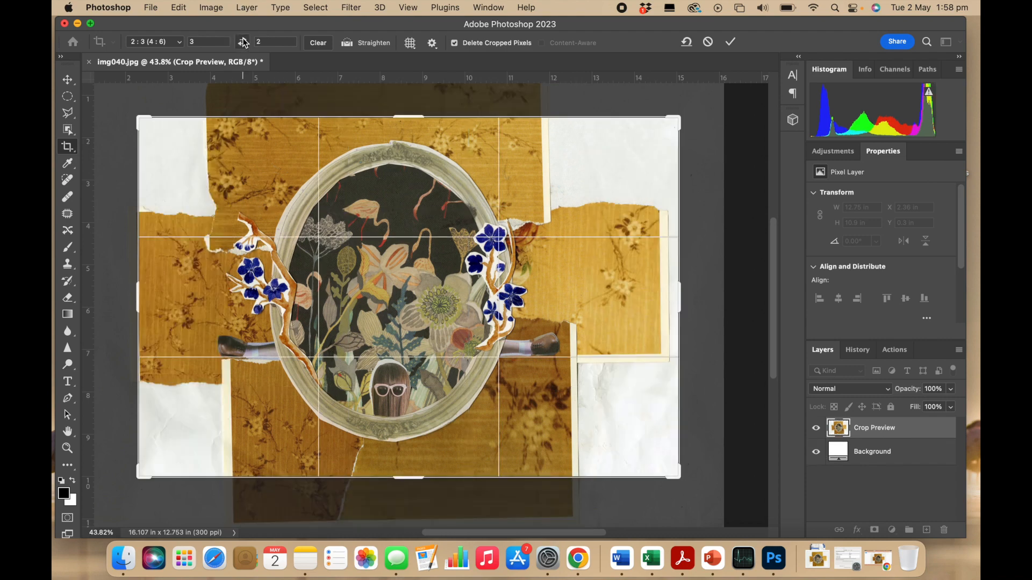
left_click_drag(138, 121, 97, 103)
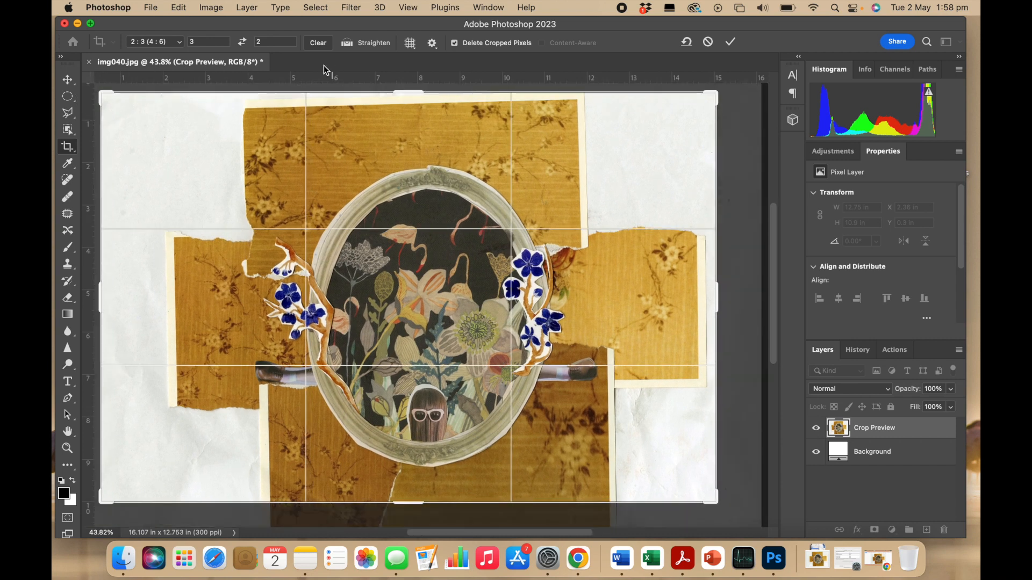
- Set the crop ratio to 29.7 by 42 and swap it to landscape orientation
left_click(213, 42)
type("29.7")
left_click(270, 43)
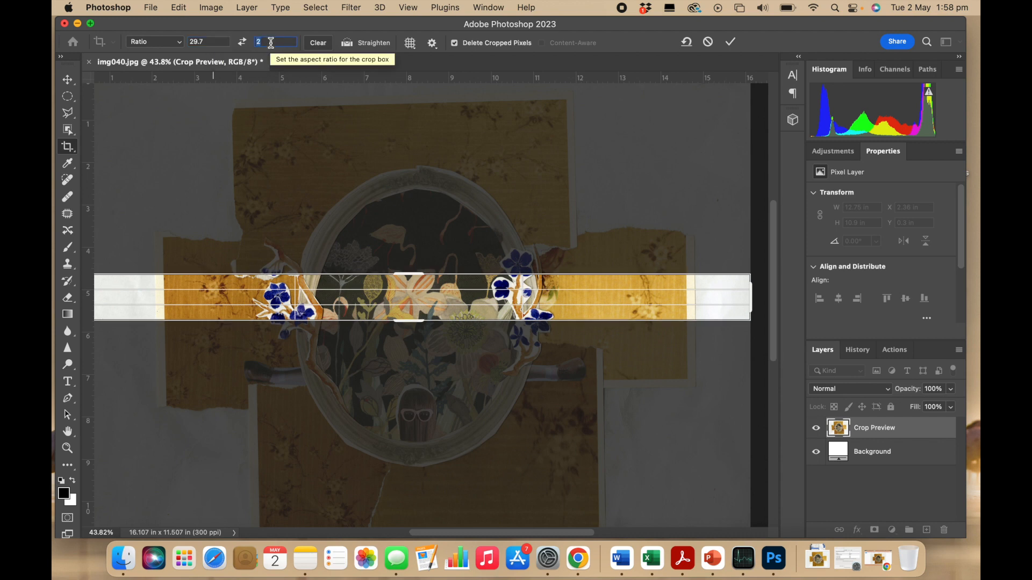
type("42")
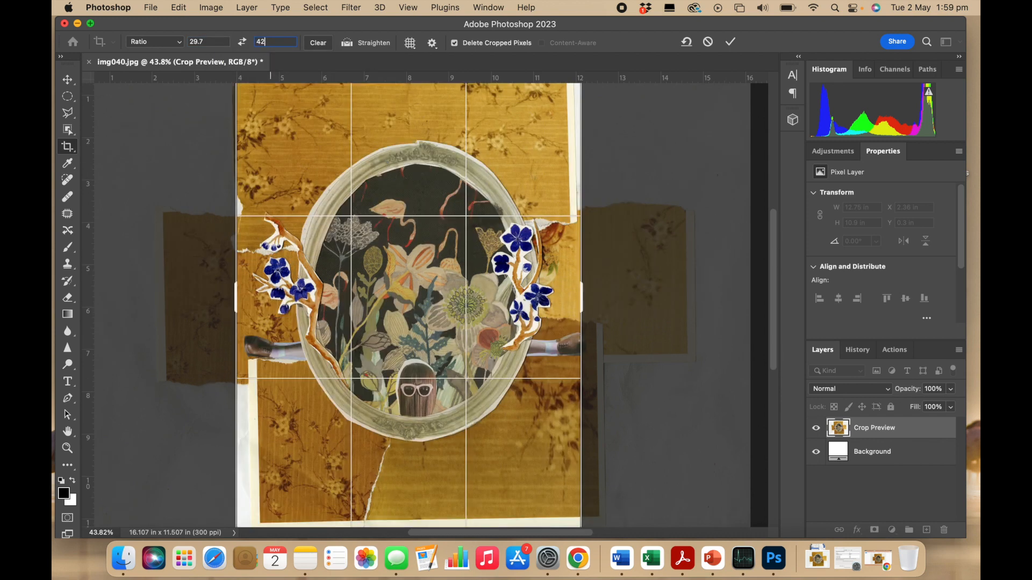
left_click(241, 43)
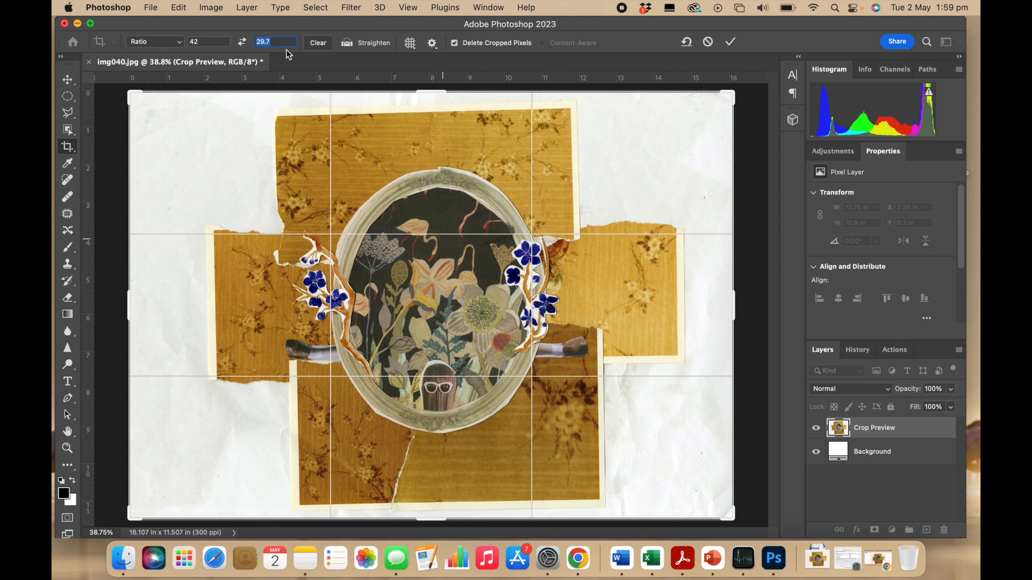
- Clear the crop ratio, pull both sides in close to the collage and apply the crop at 12.993 by 11.387 in
left_click(324, 49)
left_click_drag(731, 306, 705, 306)
left_click_drag(154, 302, 190, 299)
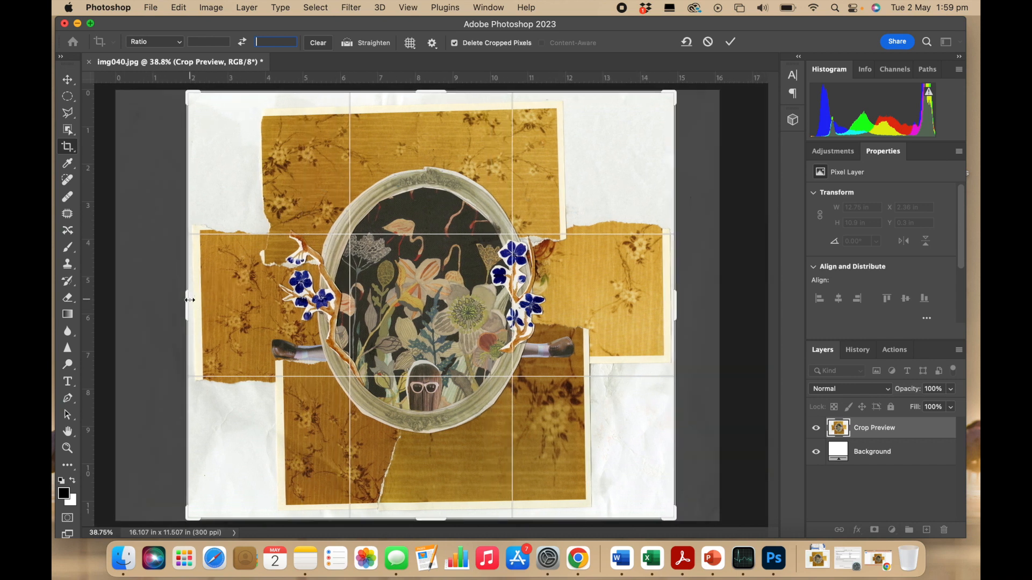
left_click(65, 165)
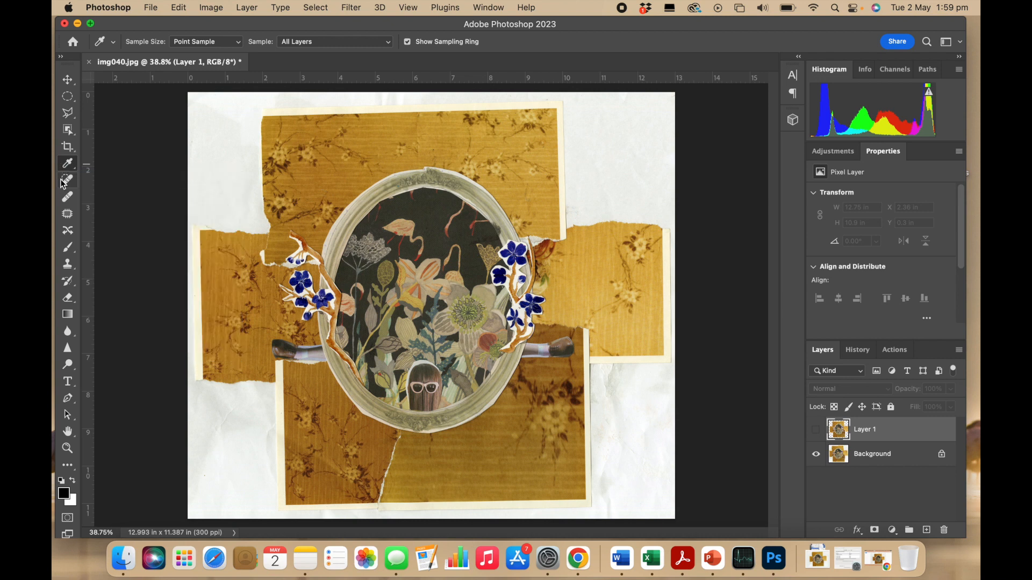
- Switch to the Spot Healing Brush, show the copied collage layer above the Background and make it the active layer
left_click(66, 181)
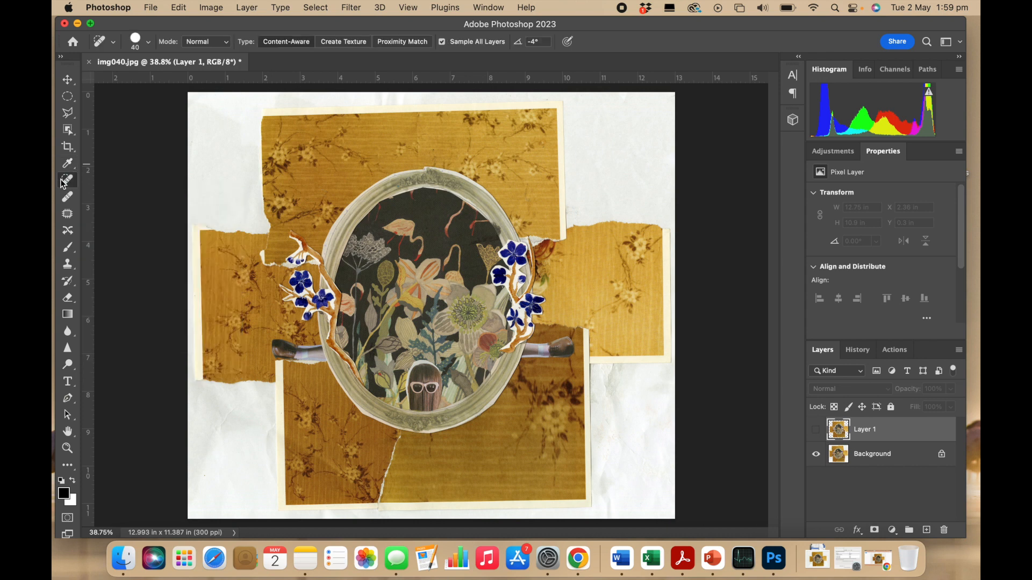
left_click(70, 183)
left_click(816, 430)
left_click(862, 455)
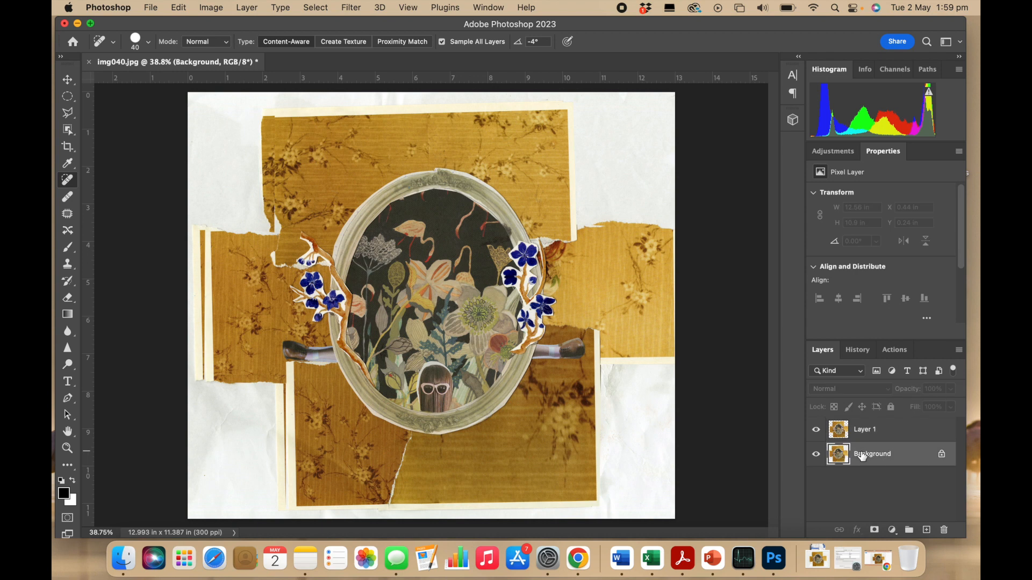
left_click(886, 437)
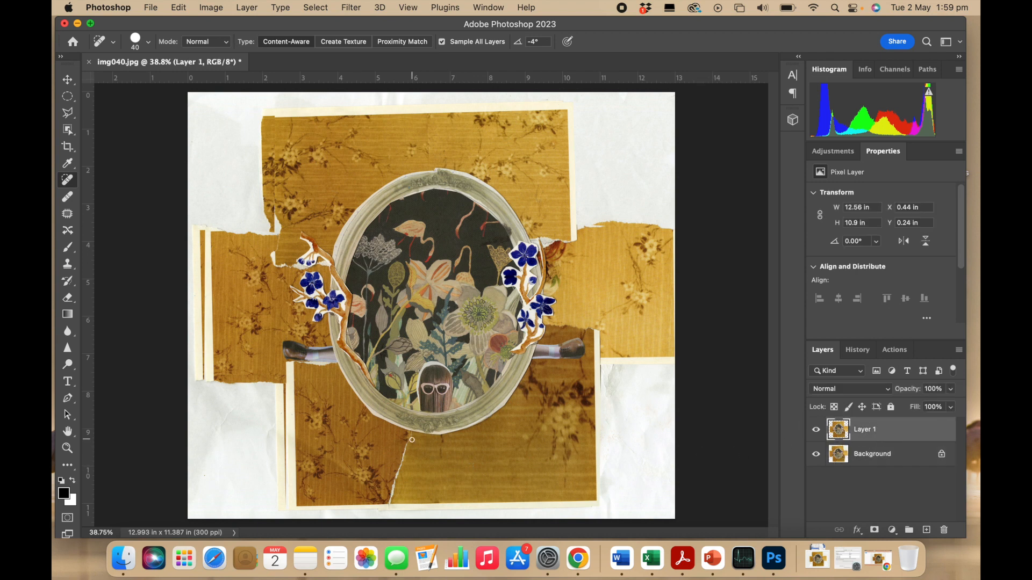
- Spot-heal the white torn seam below the oval frame and a spot on the upper edge of the right-hand wallpaper piece on Layer 1
left_click_drag(411, 436, 387, 503)
left_click_drag(407, 438, 407, 449)
left_click_drag(394, 489, 391, 501)
left_click_drag(591, 227, 607, 228)
- Try the Healing Brush with a much smaller tip along the torn wallpaper edge beside the oval's blue flowers
left_click(68, 198)
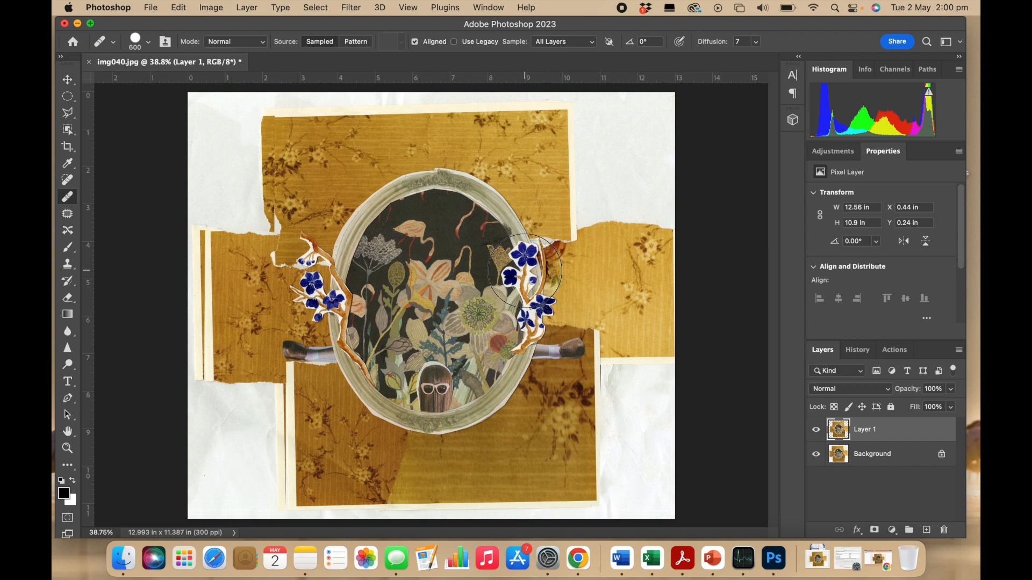
key("bracketleft")
key("bracketleft")
key("bracketleft")
key("bracketleft")
key("bracketleft")
key("bracketleft")
key("bracketleft")
key("bracketleft")
key("bracketleft")
key("bracketleft")
mouse_move(570, 239)
left_mouse_down()
mouse_move(544, 237)
mouse_move(549, 245)
mouse_move(530, 229)
left_mouse_up()
- Use the Patch tool on the ragged left edge of the upper wallpaper piece, make the Background active and clear the selection
left_click(66, 215)
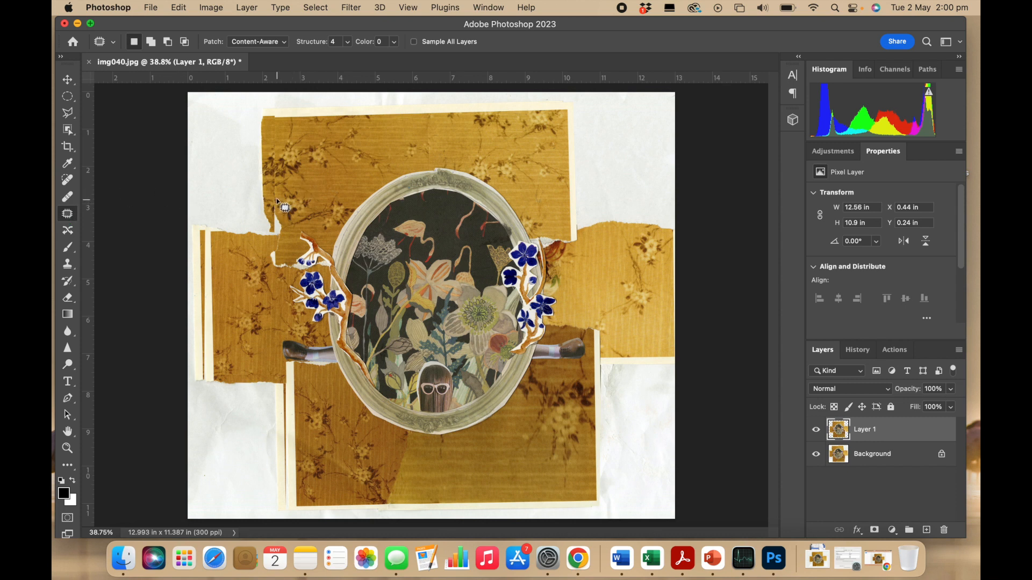
mouse_move(275, 194)
left_mouse_down()
mouse_move(264, 214)
mouse_move(284, 242)
mouse_move(298, 202)
mouse_move(283, 180)
mouse_move(273, 200)
left_mouse_up()
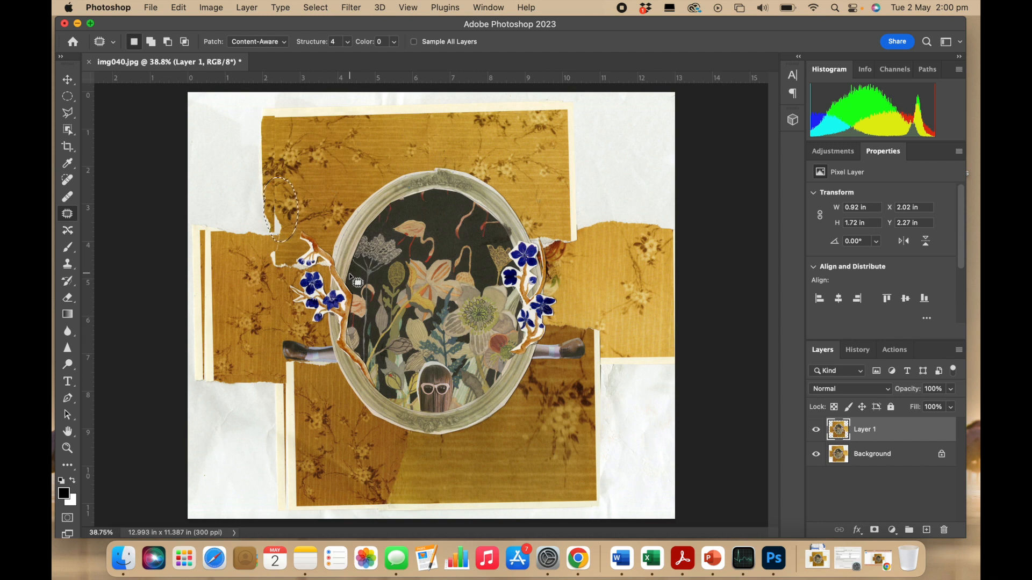
left_click(876, 459)
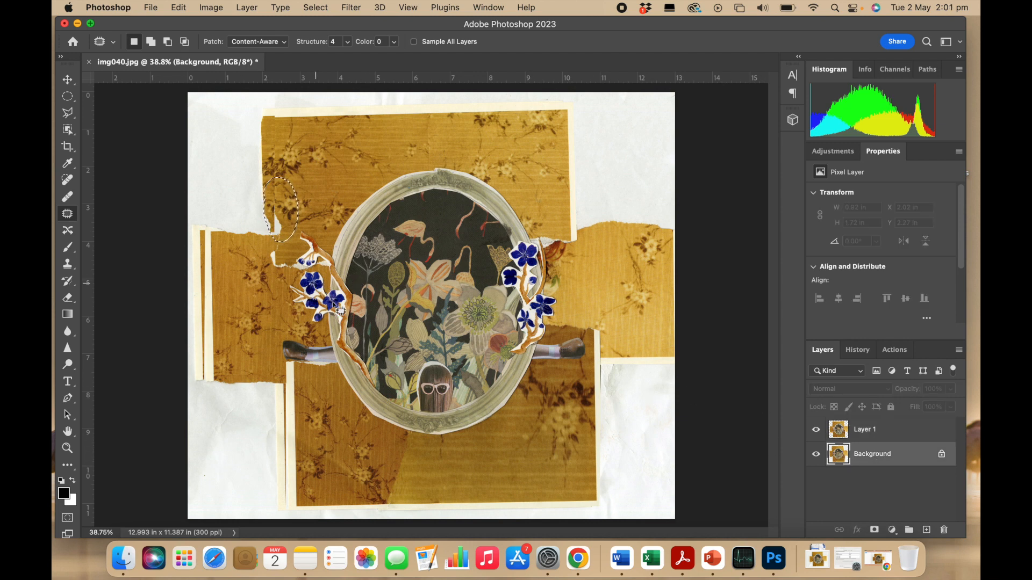
key("super+d")
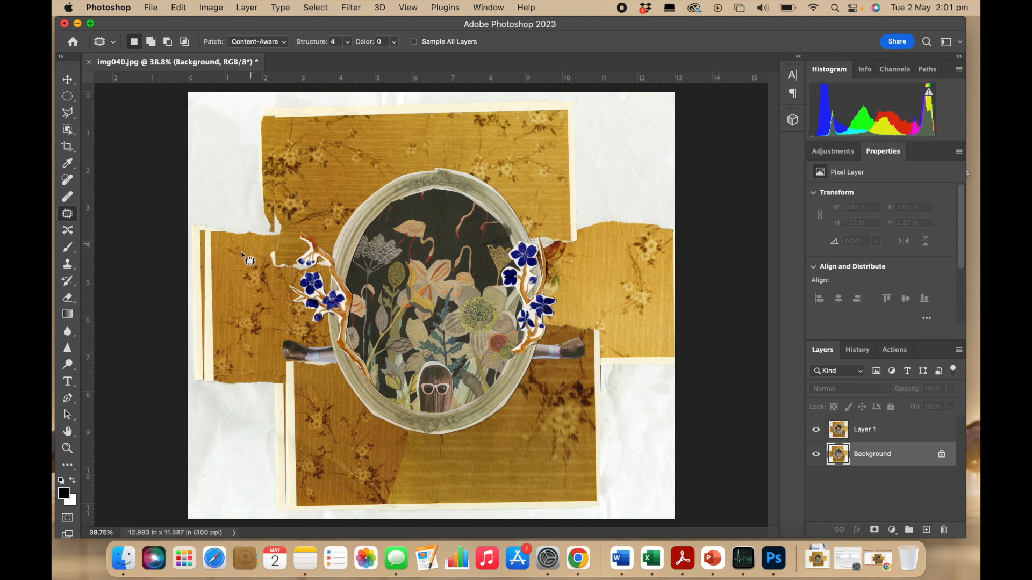
- Hide Layer 1 and patch the lower-left torn edge of the upper wallpaper piece on the Background, undoing the first attempt
left_click(816, 429)
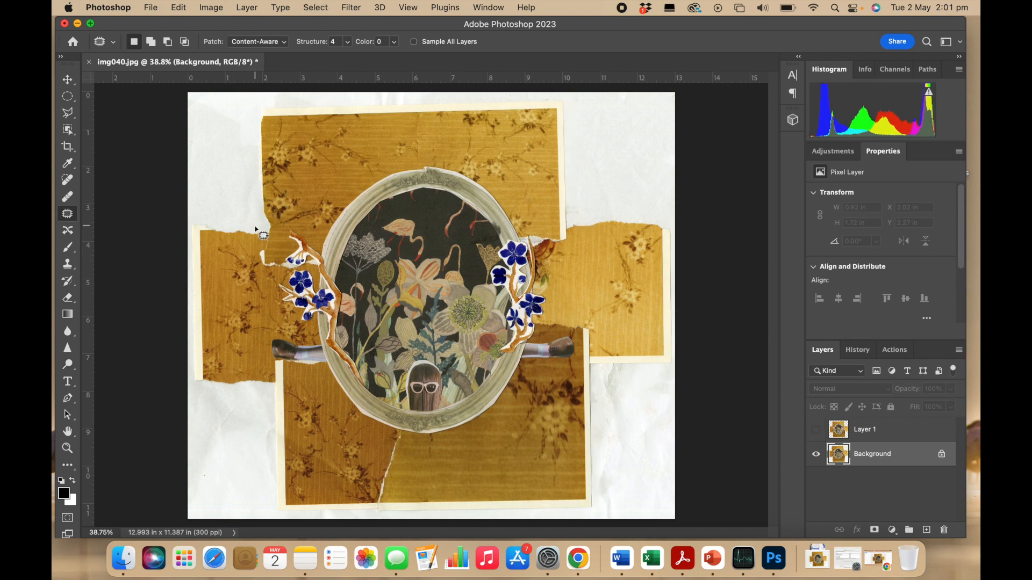
mouse_move(263, 203)
left_mouse_down()
mouse_move(253, 223)
mouse_move(278, 230)
mouse_move(263, 204)
mouse_move(275, 218)
mouse_move(320, 174)
left_mouse_up()
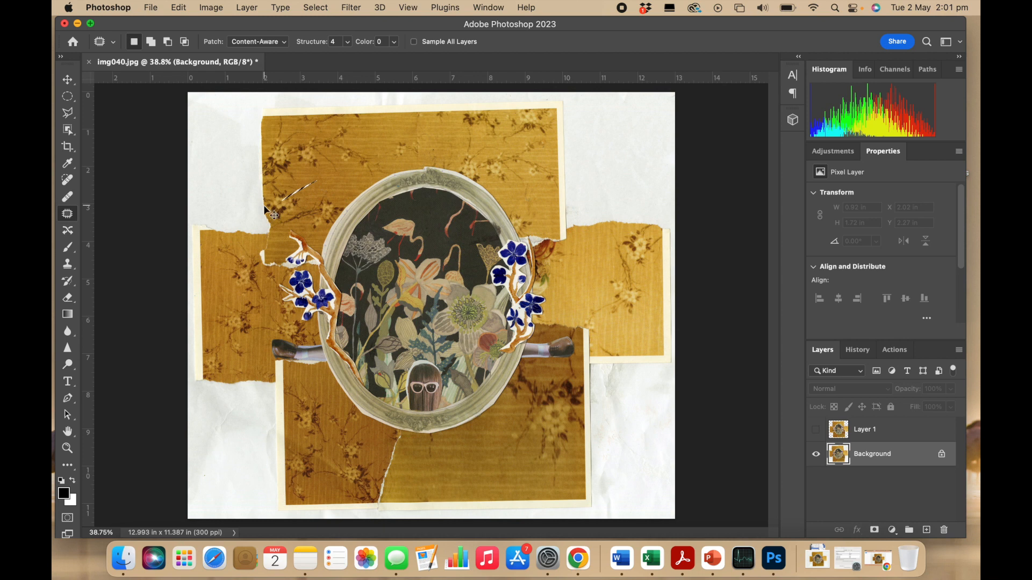
key("super+z")
left_click_drag(264, 215, 343, 167)
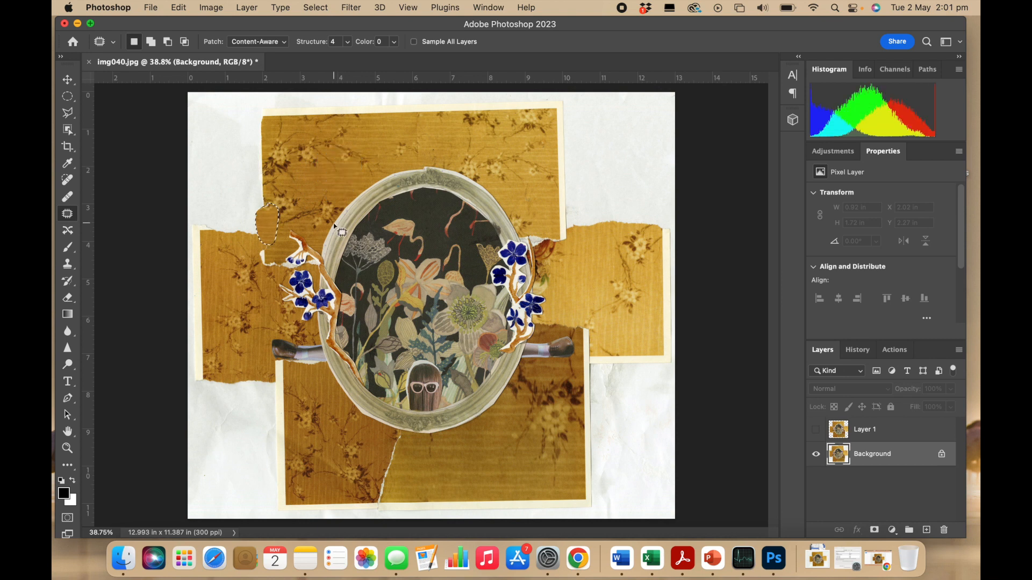
left_click(329, 398)
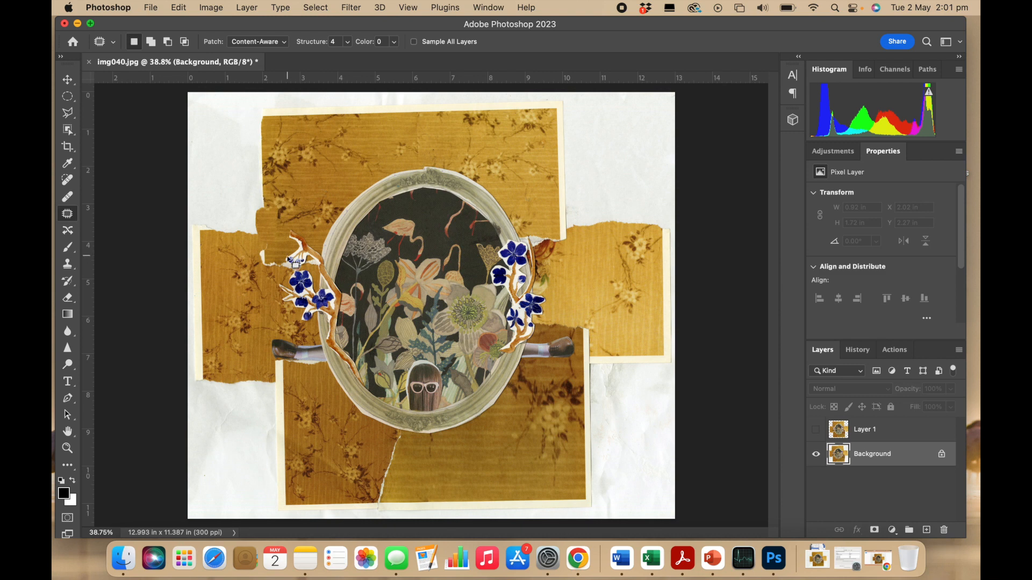
mouse_move(265, 245)
left_mouse_down()
mouse_move(277, 213)
mouse_move(264, 245)
left_mouse_up()
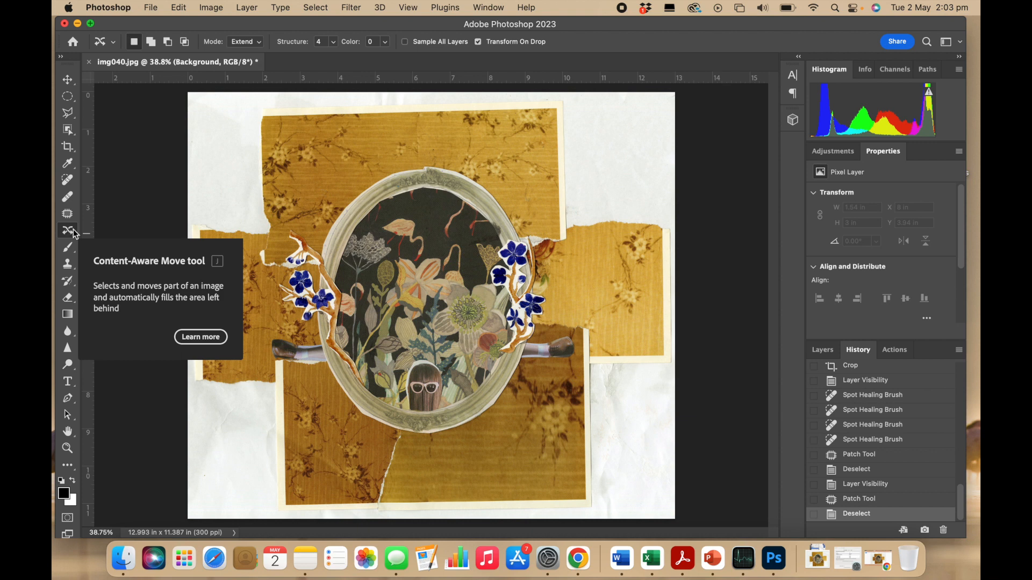
- Outline the large pale flower inside the oval with the Content-Aware Move tool and copy it to a new layer
left_click(822, 350)
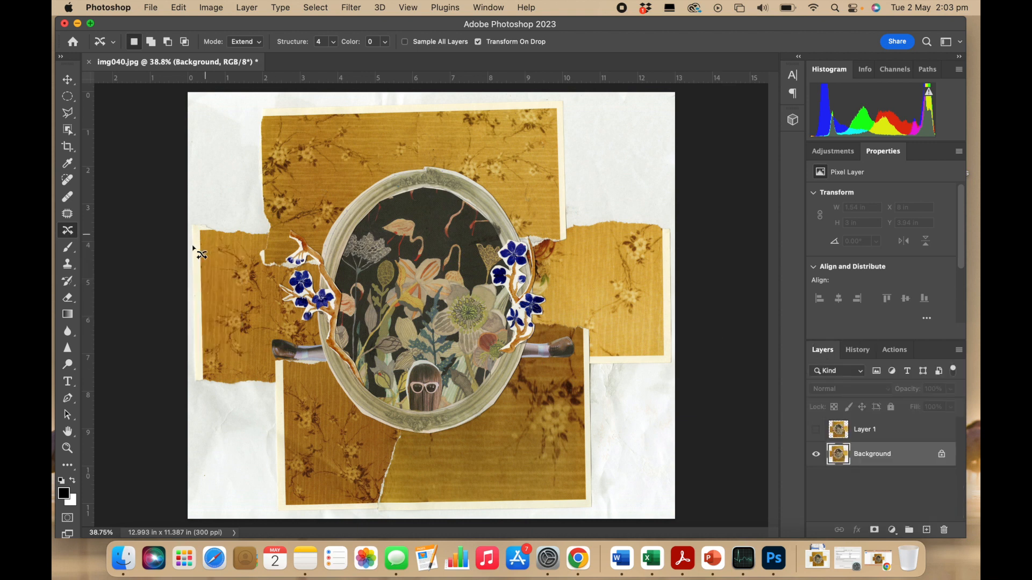
mouse_move(473, 300)
left_mouse_down()
mouse_move(440, 282)
mouse_move(447, 307)
mouse_move(424, 326)
mouse_move(434, 337)
mouse_move(459, 331)
mouse_move(462, 351)
mouse_move(478, 351)
mouse_move(481, 328)
mouse_move(495, 333)
mouse_move(511, 318)
mouse_move(496, 312)
mouse_move(495, 287)
mouse_move(457, 288)
left_mouse_up()
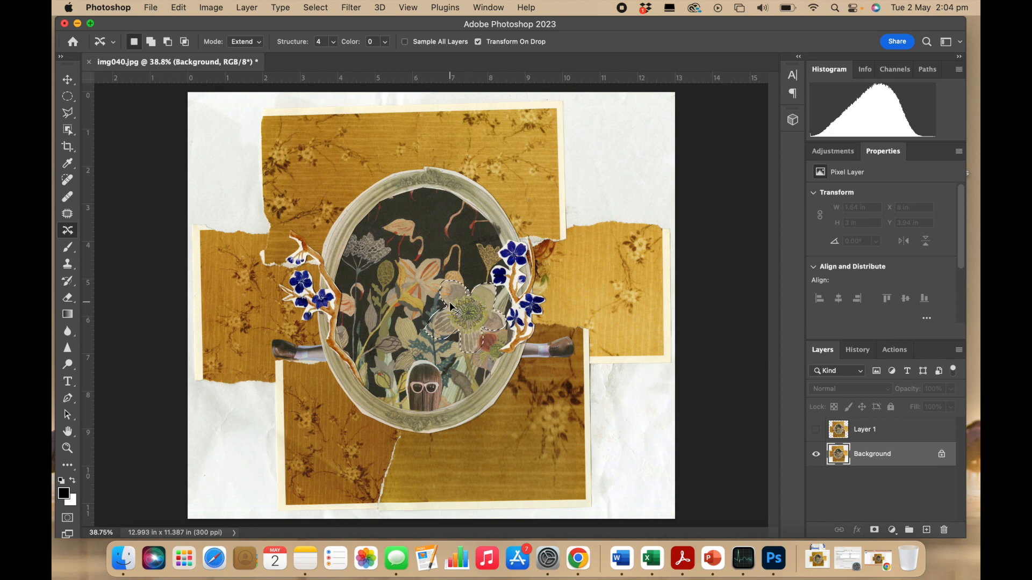
key("super+j")
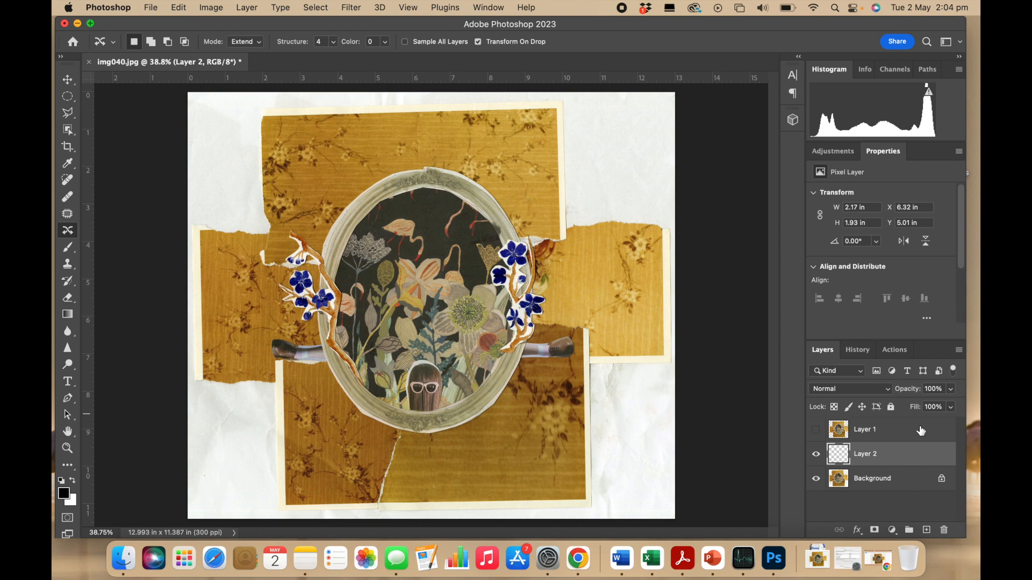
- Examine the copied flower alone with the Background hidden, toggle the flower layer's visibility and show the Background again
left_click(878, 478)
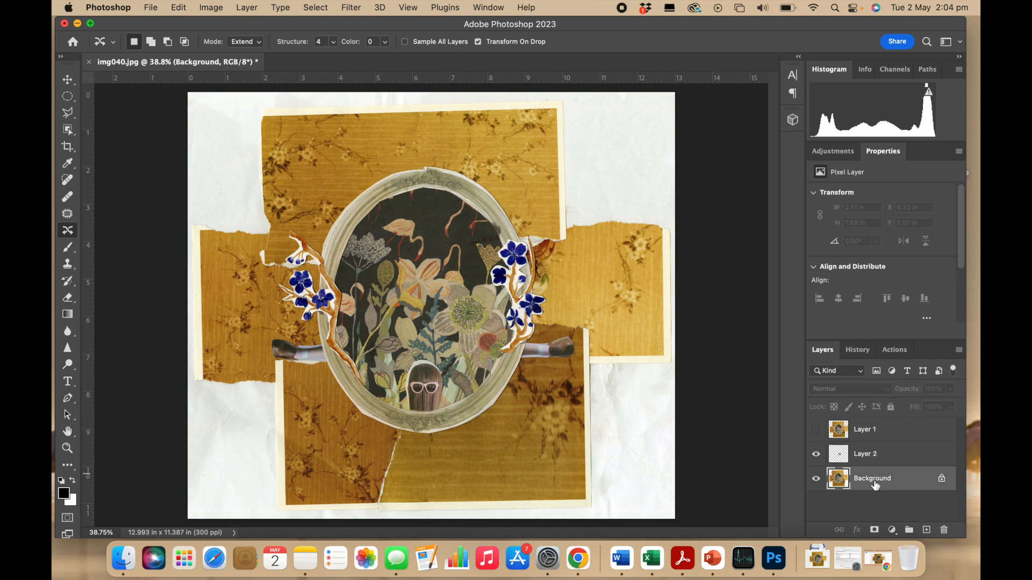
left_click(871, 458)
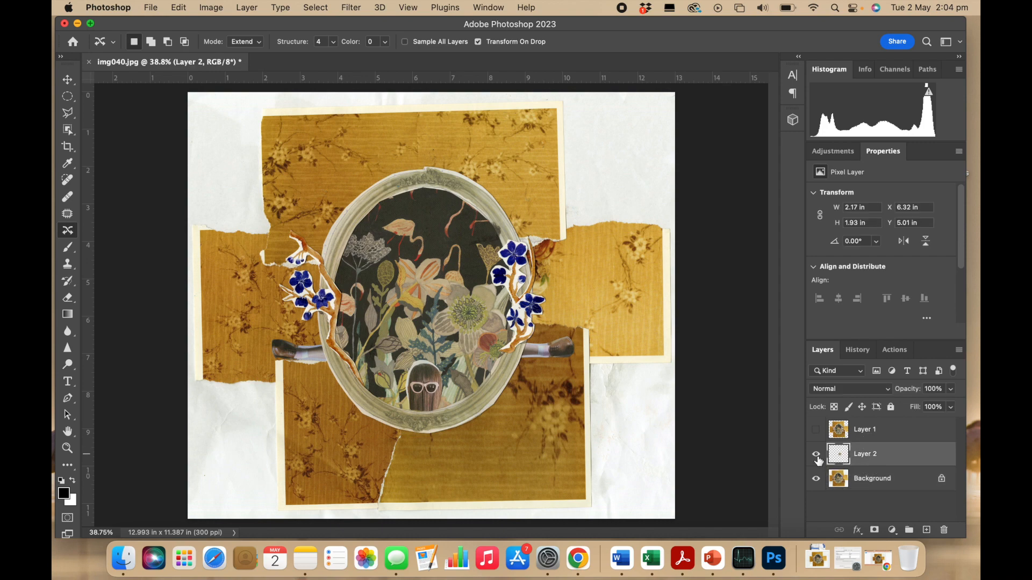
left_click(816, 479)
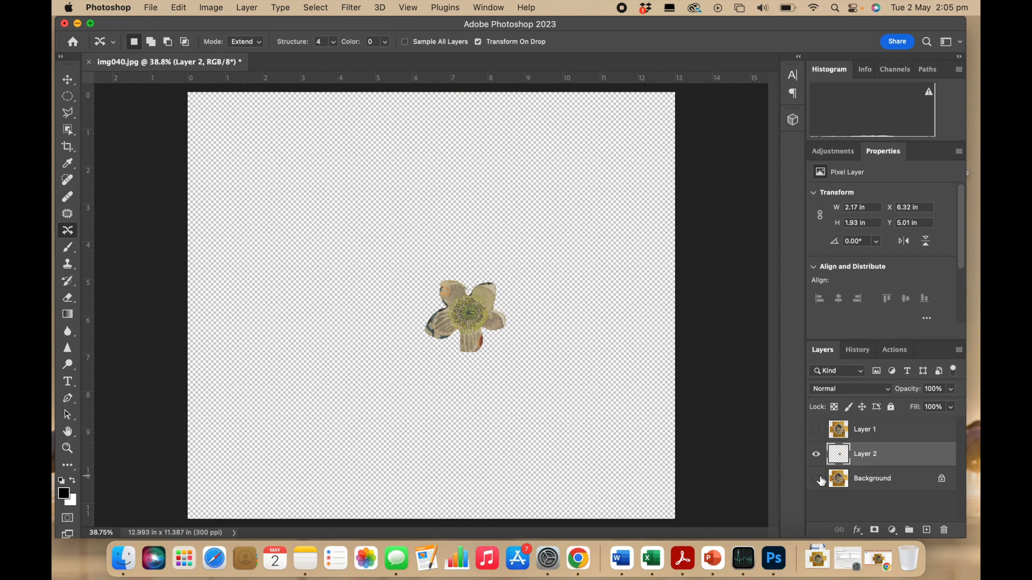
left_click(816, 455)
left_click(816, 455)
left_click(816, 479)
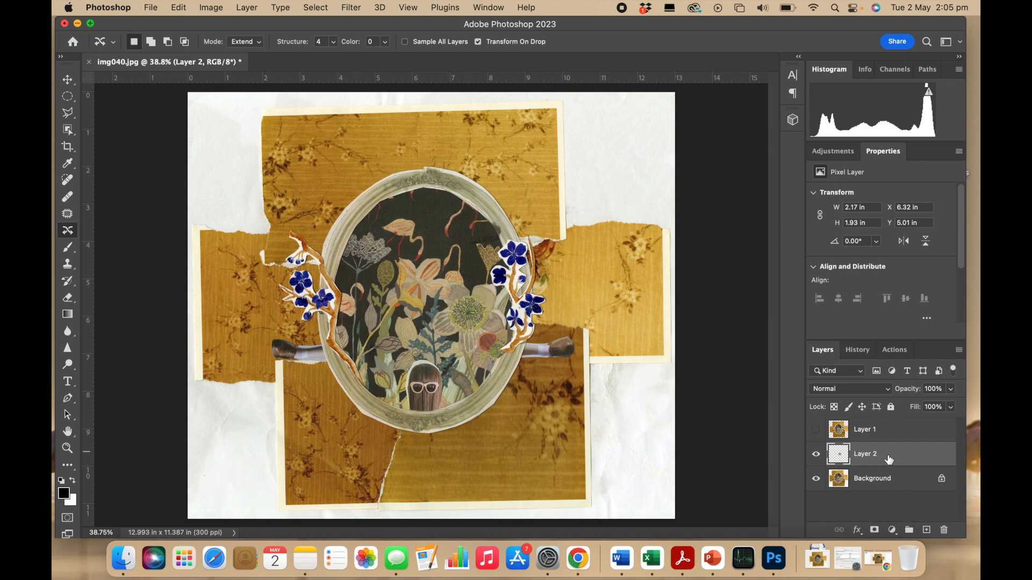
- Move the copied flower onto the upper-right wallpaper area, to about X 7.47 in and Y 1.15 in
key("super+t")
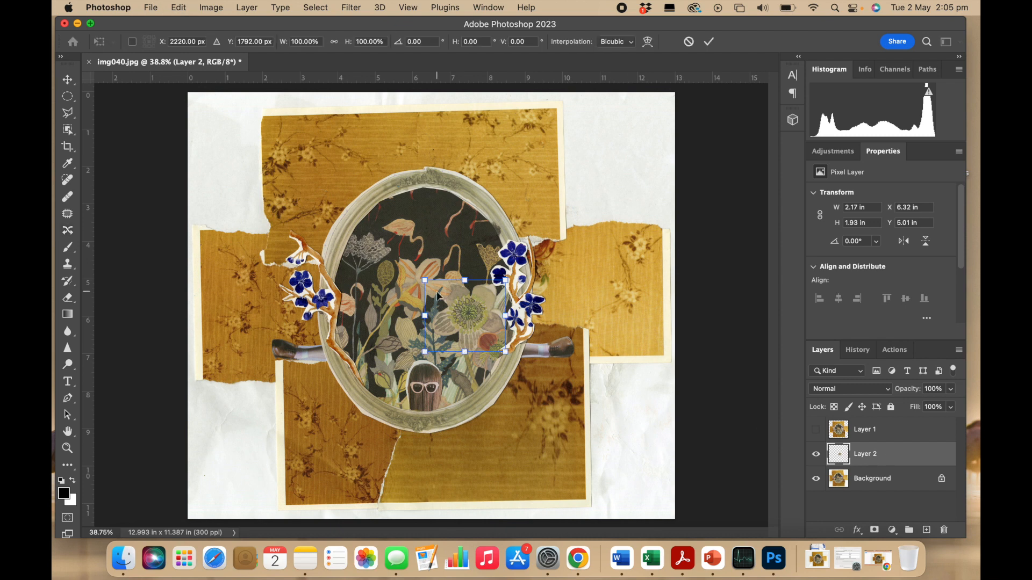
key("Return")
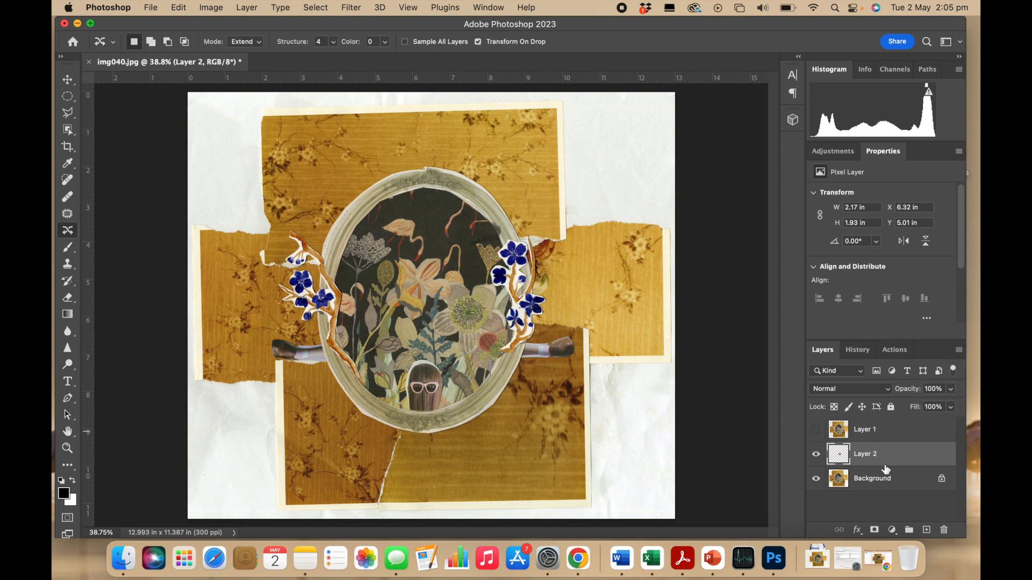
key("super+t")
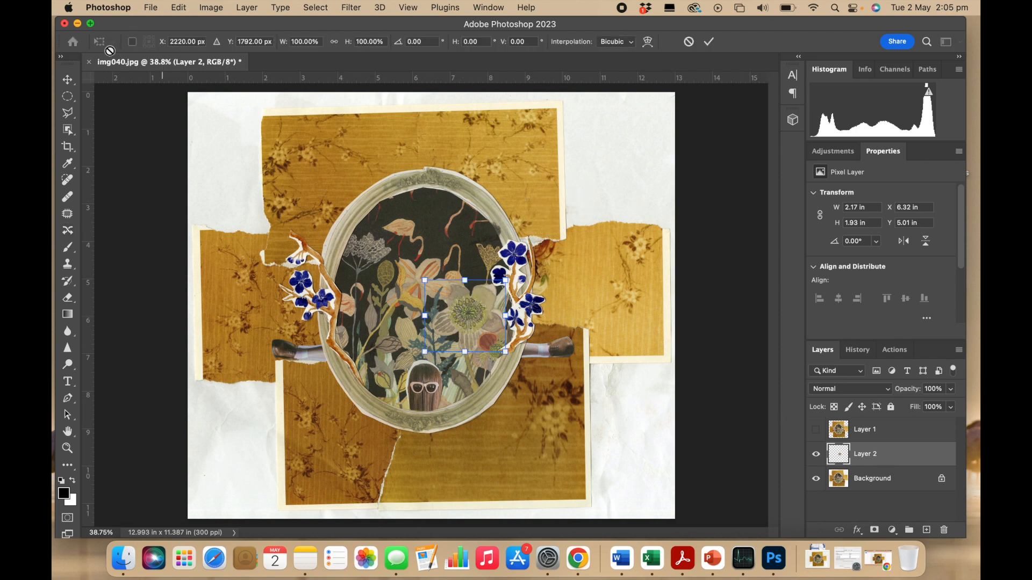
left_click(67, 80)
left_click_drag(467, 312, 515, 171)
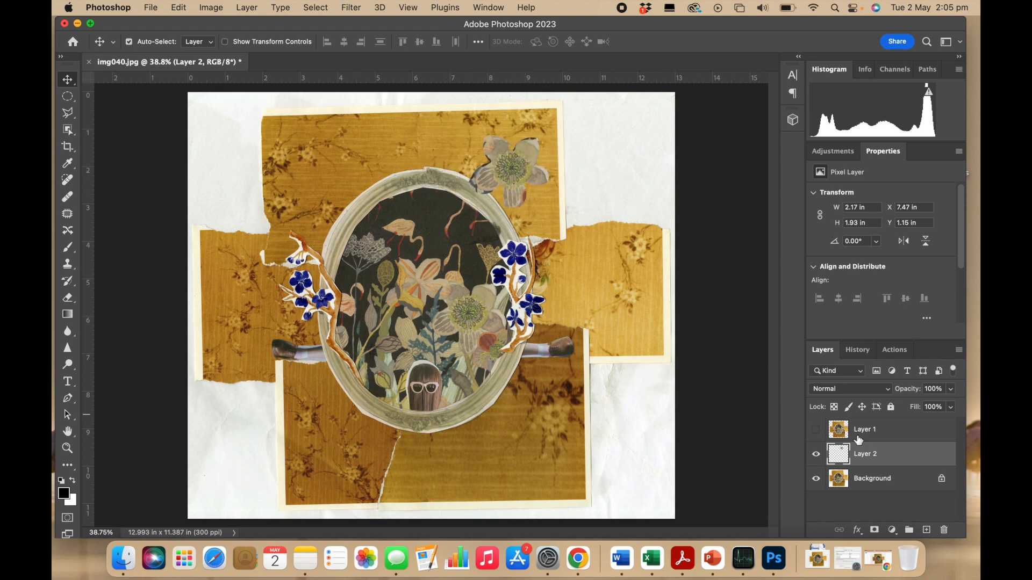
- Duplicate the flower layer as Layer 2 copy and move the duplicate to the upper-left wallpaper area, about X 2.28 in, Y 0.92 in
right_click(879, 455)
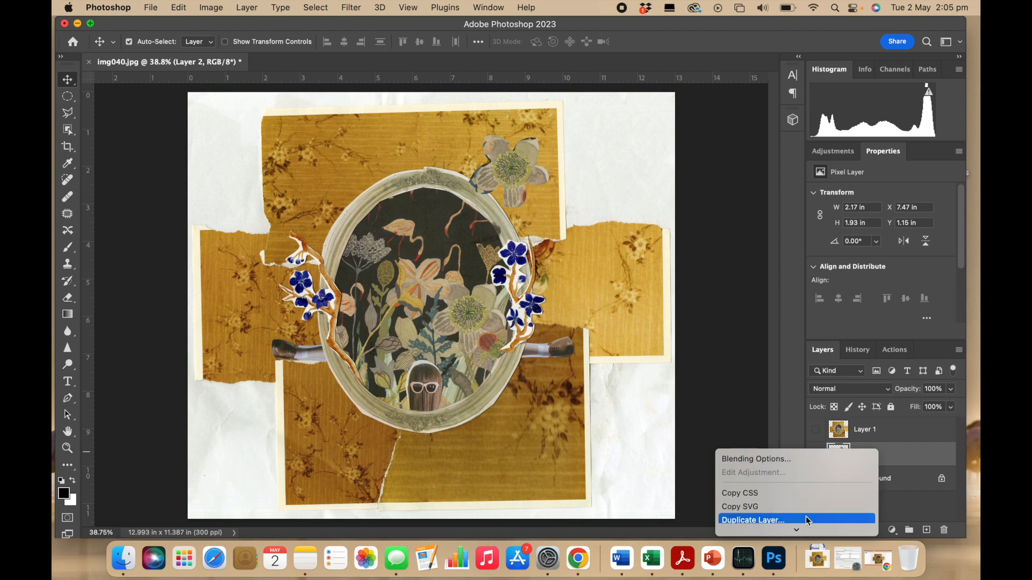
scroll(805, 514, "down", 3)
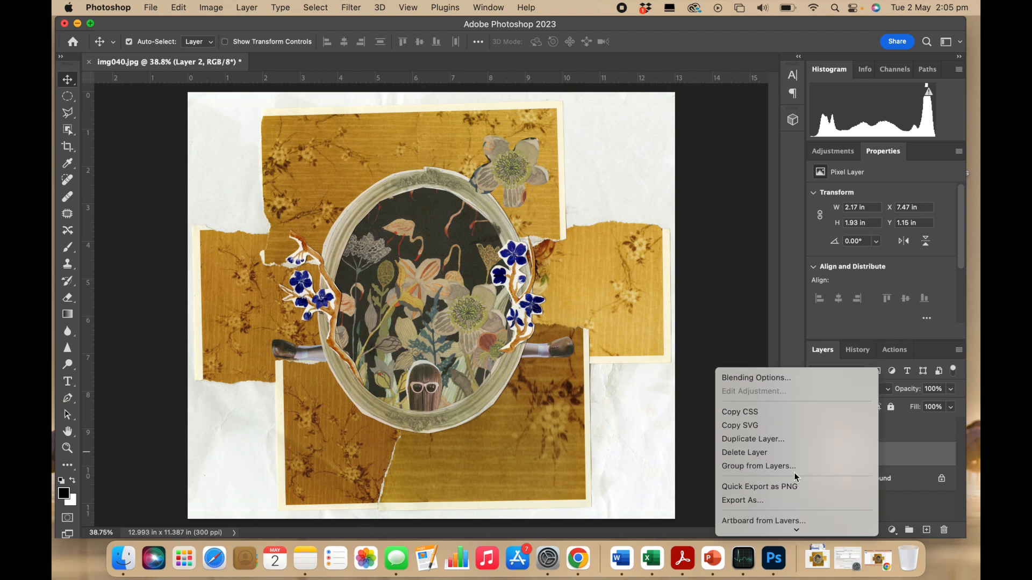
left_click(794, 448)
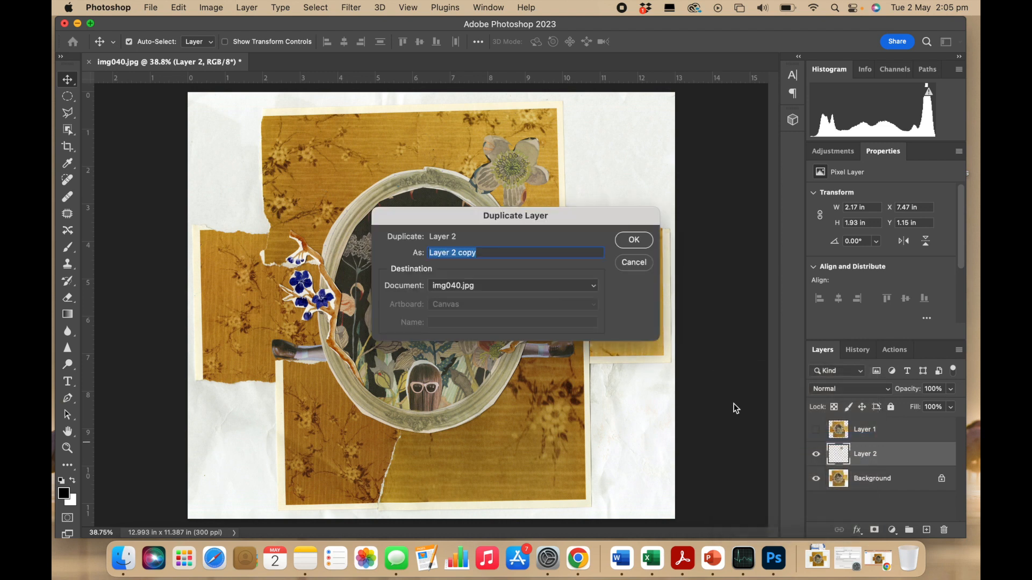
left_click(635, 241)
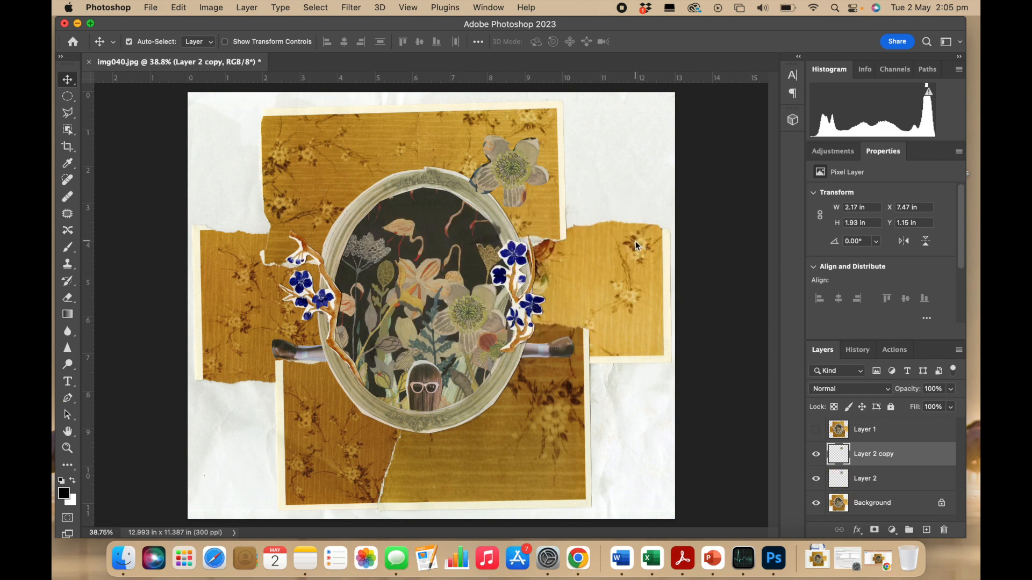
key("super+t")
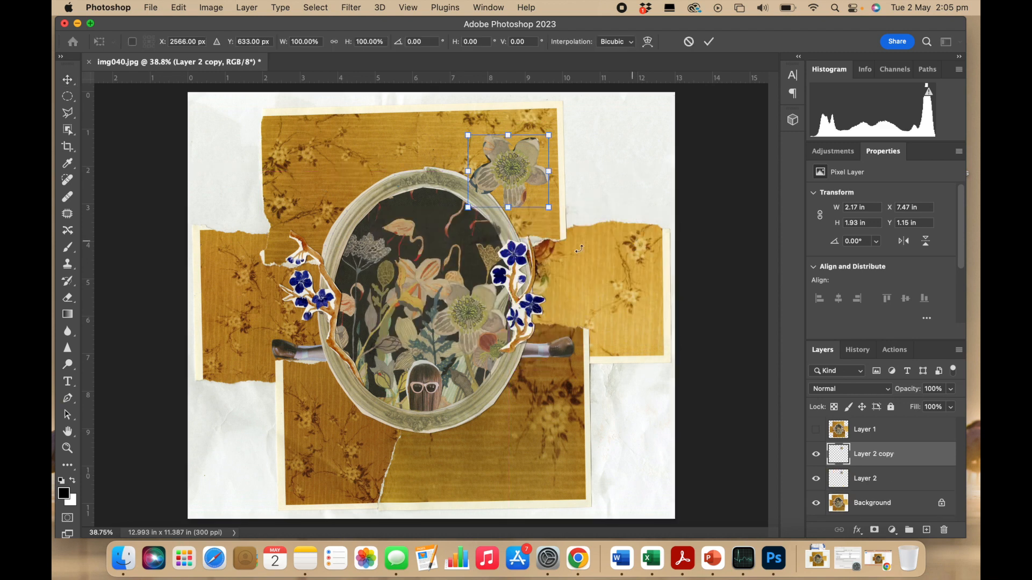
left_click_drag(518, 166, 324, 162)
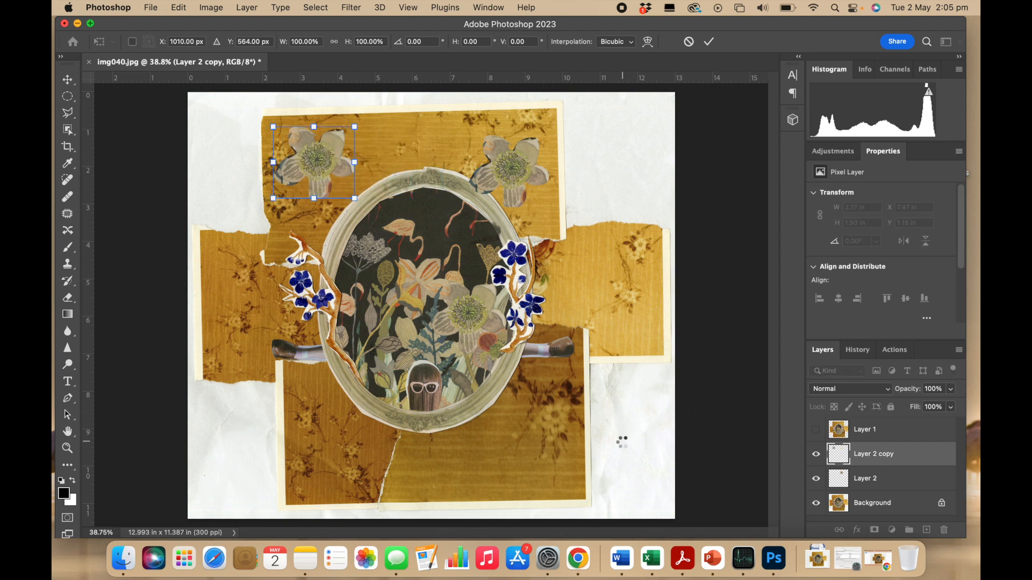
key("Return")
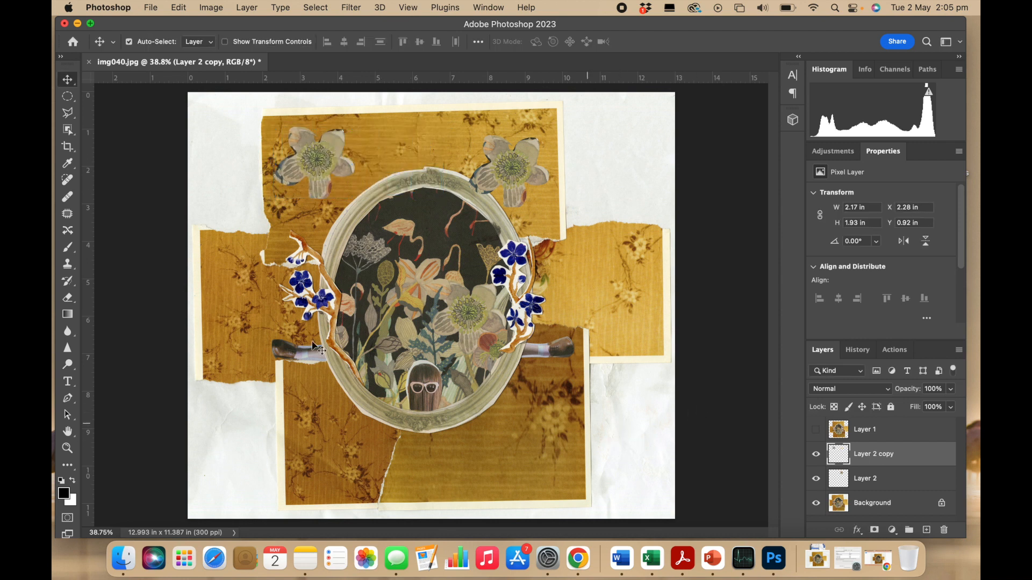
- Try a black brush stroke at 25% opacity on the white paper left of the upper wallpaper piece and undo it
left_click(67, 247)
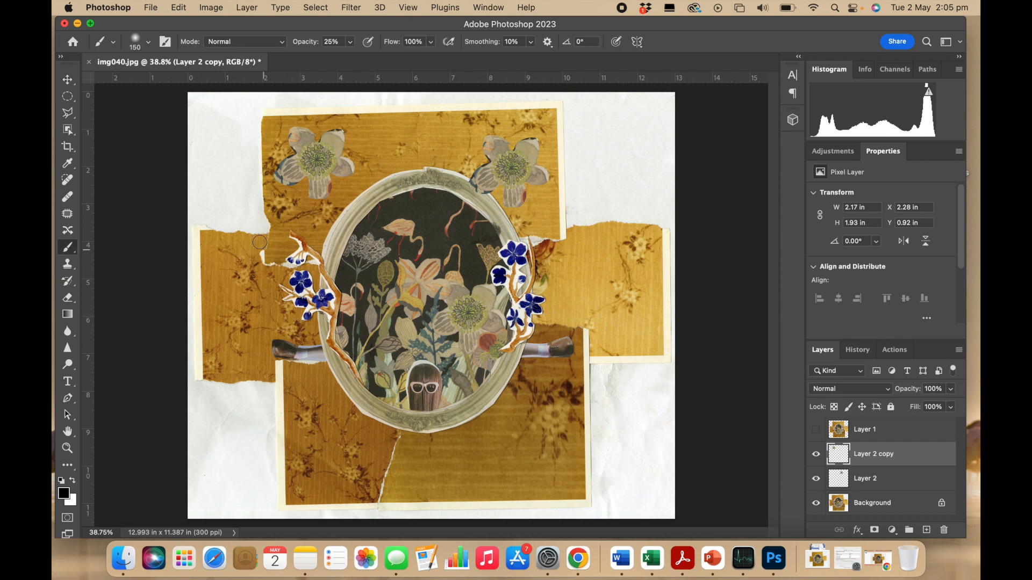
left_click_drag(235, 205, 250, 187)
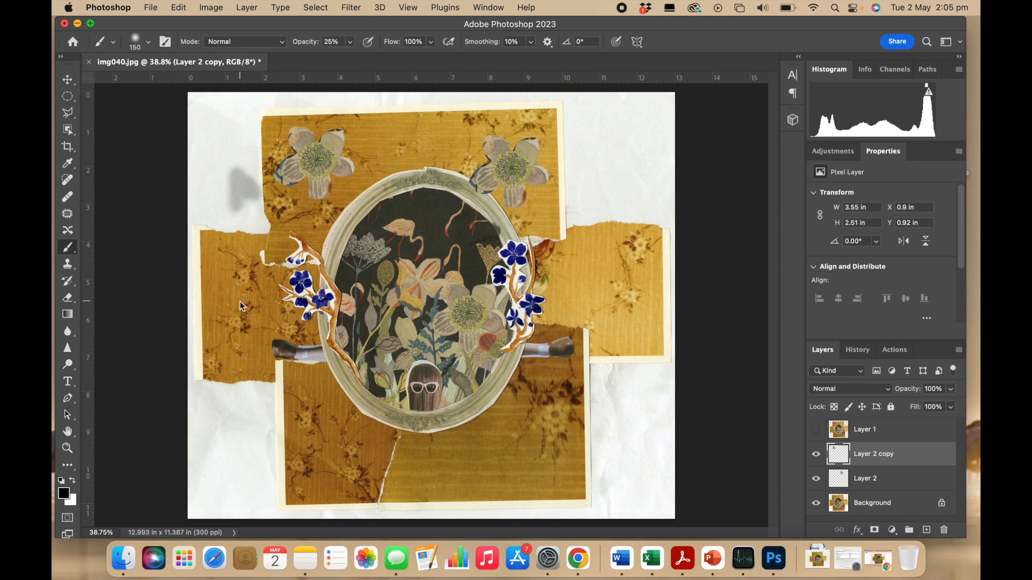
key("super+z")
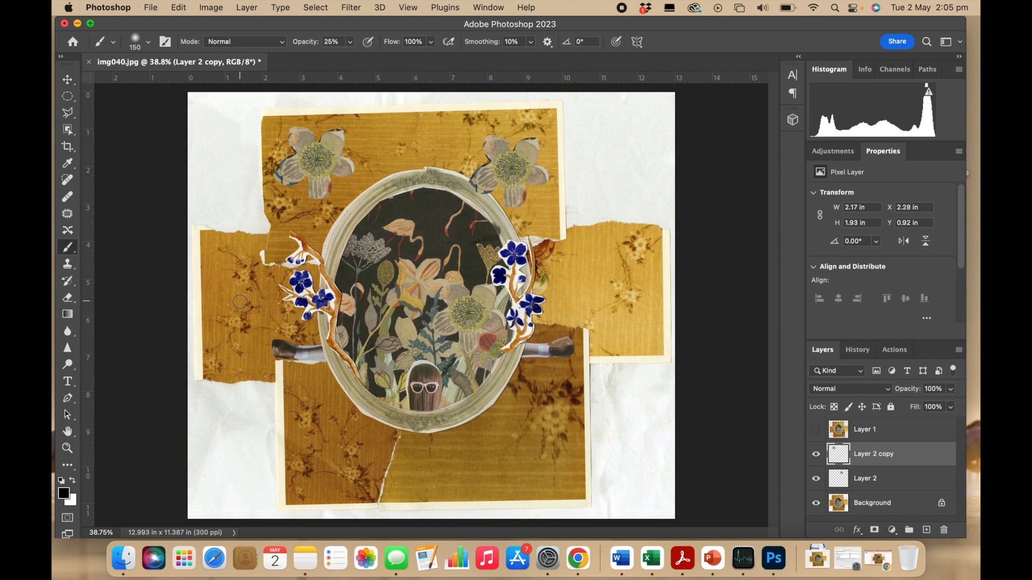
- Set the foreground colour to yellow, try a brush stroke on the white paper at the collage's upper right and undo it
left_click(64, 493)
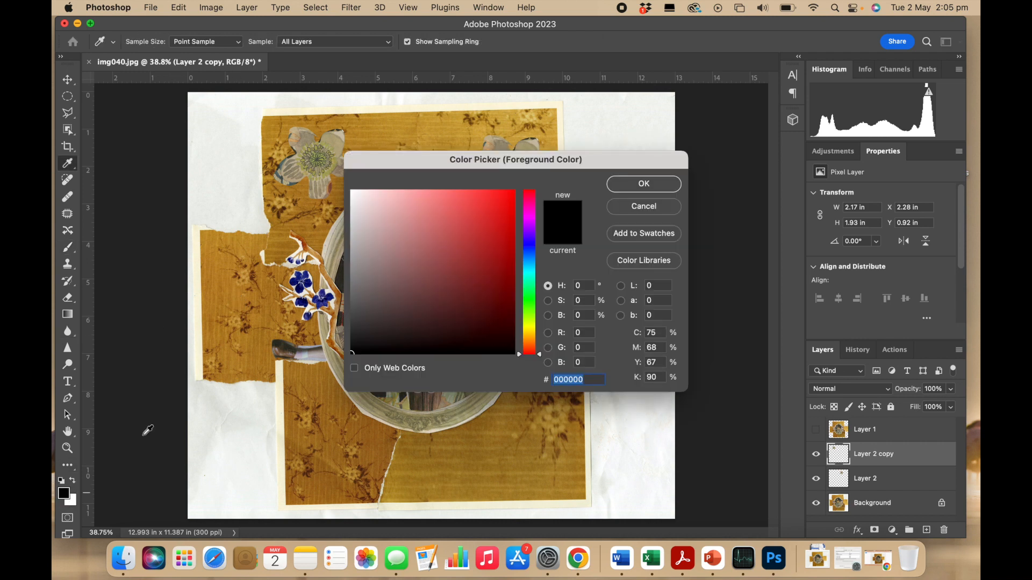
left_click_drag(383, 217, 452, 223)
left_click_drag(534, 293, 532, 321)
left_click(434, 229)
left_click(530, 330)
left_click(451, 207)
left_click(644, 184)
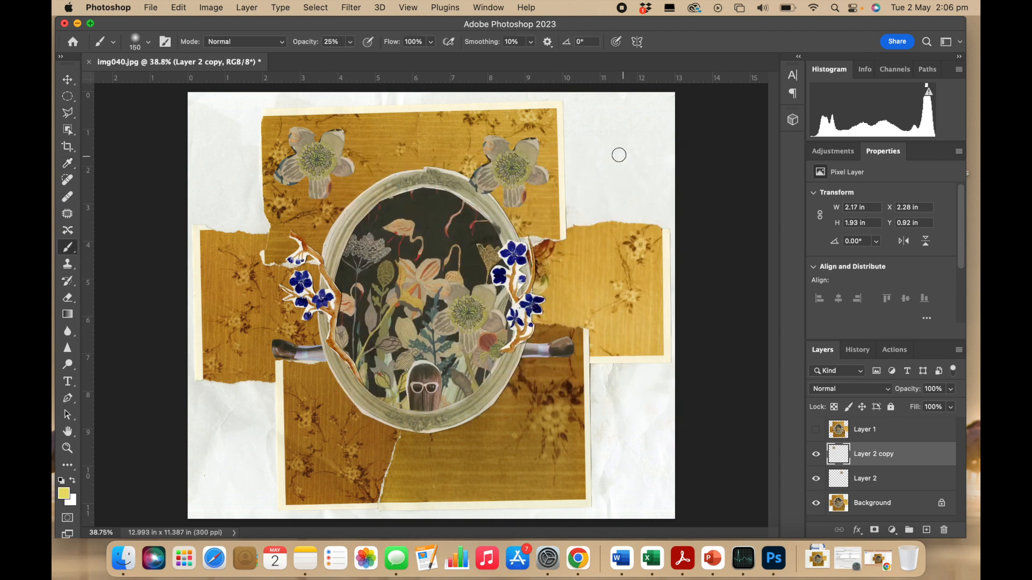
mouse_move(615, 138)
left_mouse_down()
mouse_move(596, 157)
mouse_move(622, 194)
left_mouse_up()
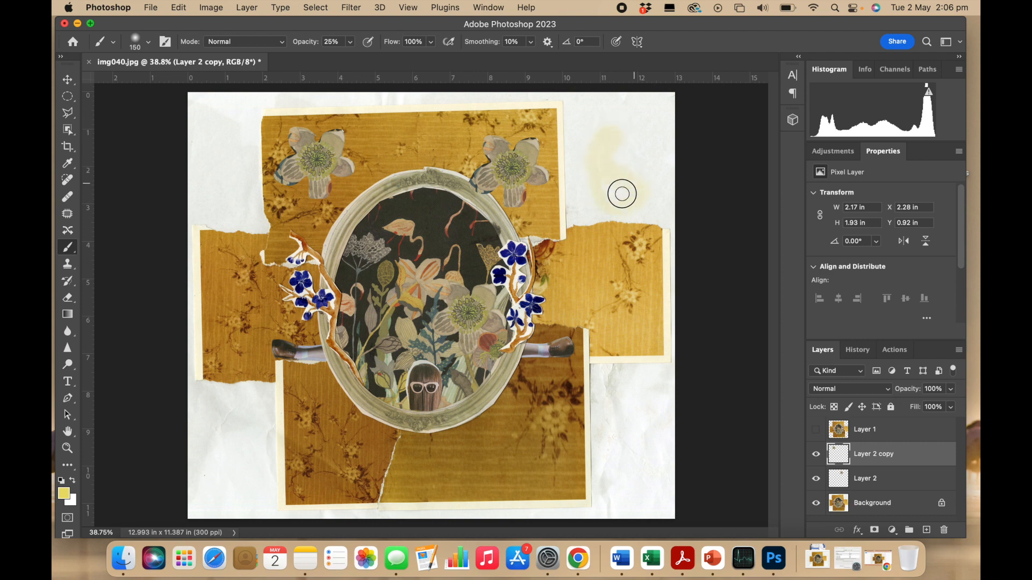
key("super+z")
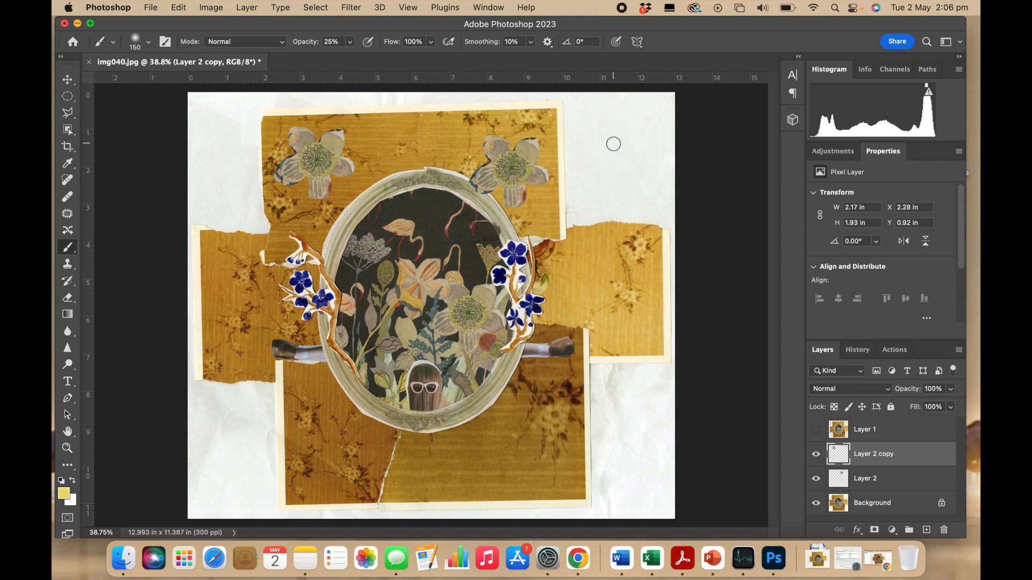
- Set the brush opacity to 100% and paint a soft yellow zigzag on the white paper beside the upper wallpaper piece's right edge
left_click(350, 41)
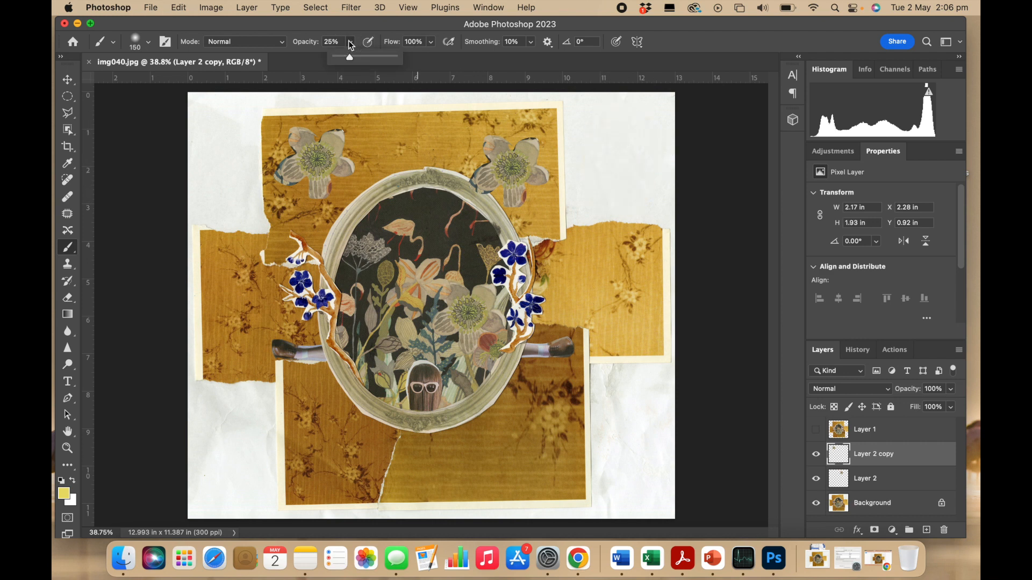
left_click_drag(352, 57, 395, 57)
left_click(639, 176)
mouse_move(636, 175)
left_mouse_down()
mouse_move(617, 165)
mouse_move(608, 217)
mouse_move(580, 170)
left_mouse_up()
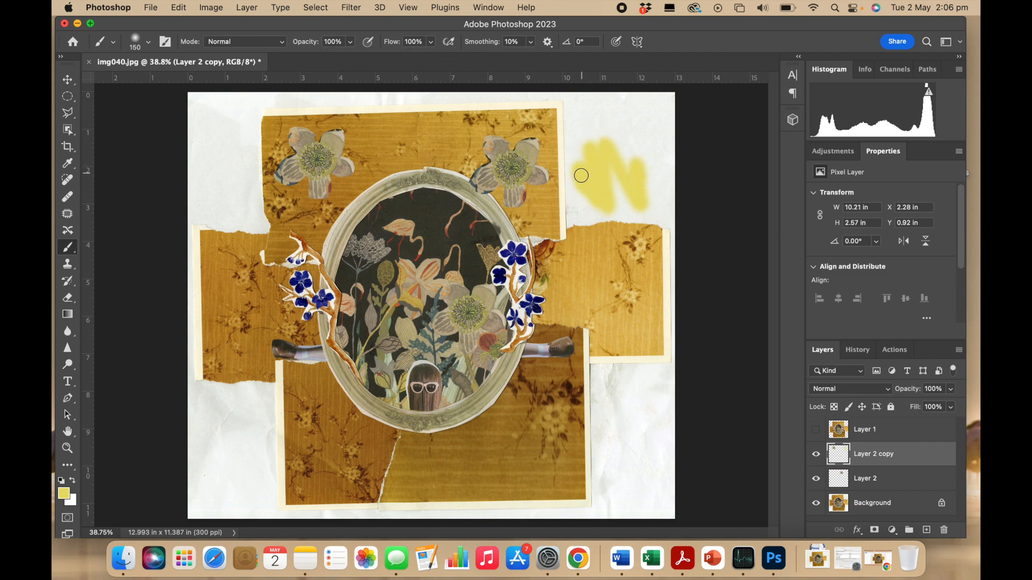
- Raise the brush hardness to the maximum and paint a short diagonal yellow stroke above the soft zigzag
left_click(146, 47)
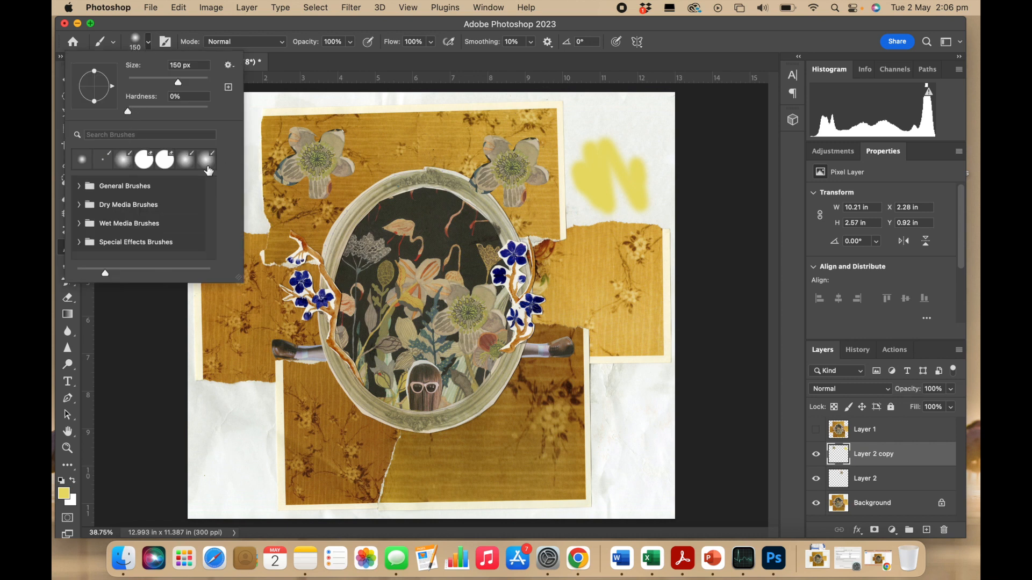
left_click_drag(132, 112, 215, 110)
left_click(606, 108)
left_click_drag(606, 108, 632, 141)
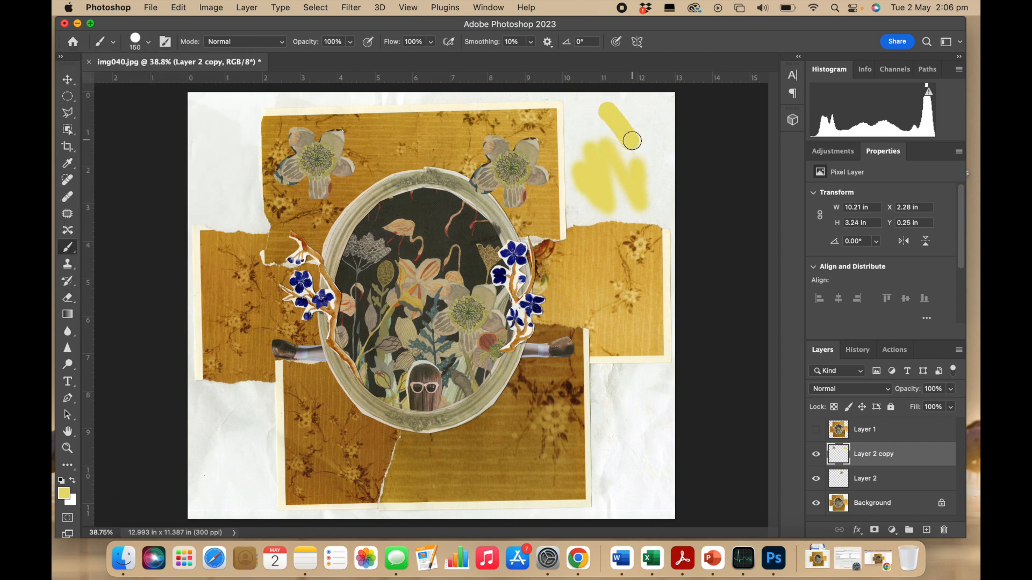
- With smaller brush sizes, paint yellow strokes on the white paper left of the upper wallpaper and colour both sunglasses lenses
key("bracketleft")
key("bracketleft")
mouse_move(230, 112)
left_mouse_down()
mouse_move(245, 164)
mouse_move(219, 176)
left_mouse_up()
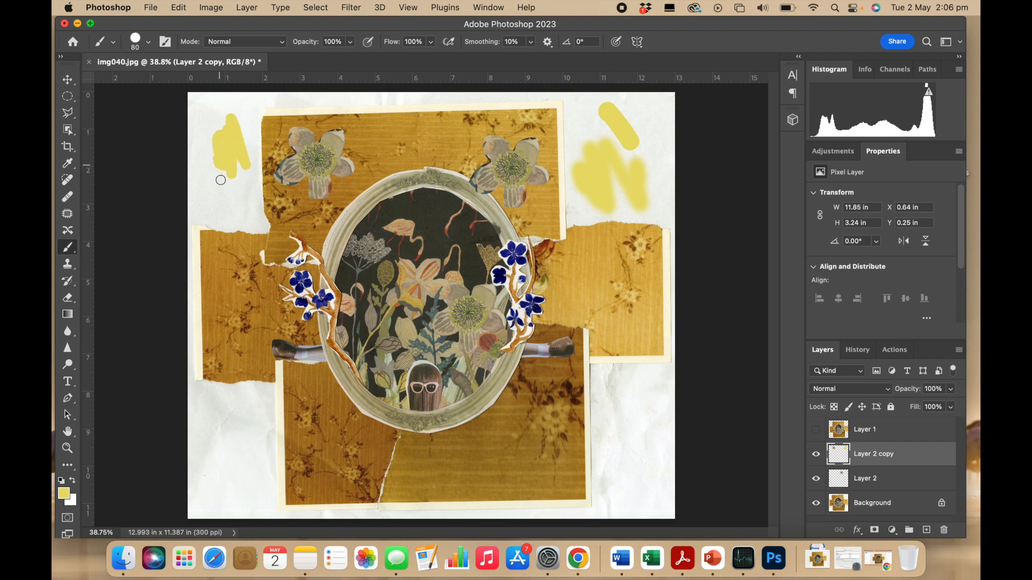
left_click_drag(228, 191, 247, 191)
left_click_drag(429, 387, 432, 388)
left_click_drag(414, 385, 416, 390)
- Undo the yellow brush strokes, the duplicate flower layer and the flower move, going back until the Background layer shows again
key("super+z")
key("super+z")
key("super+z")
key("super+z")
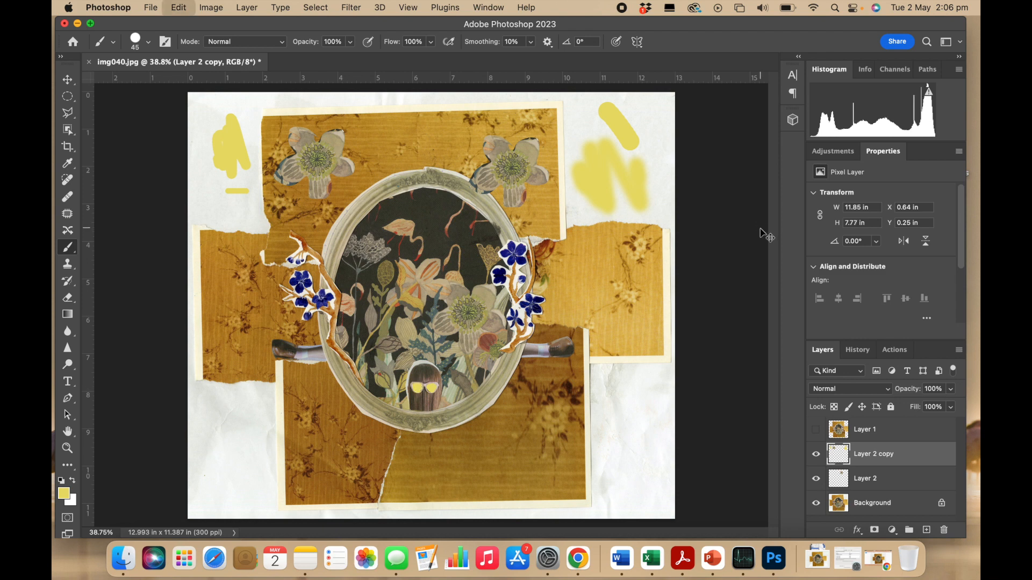
key("super+z")
key("super+z")
key("super+z")
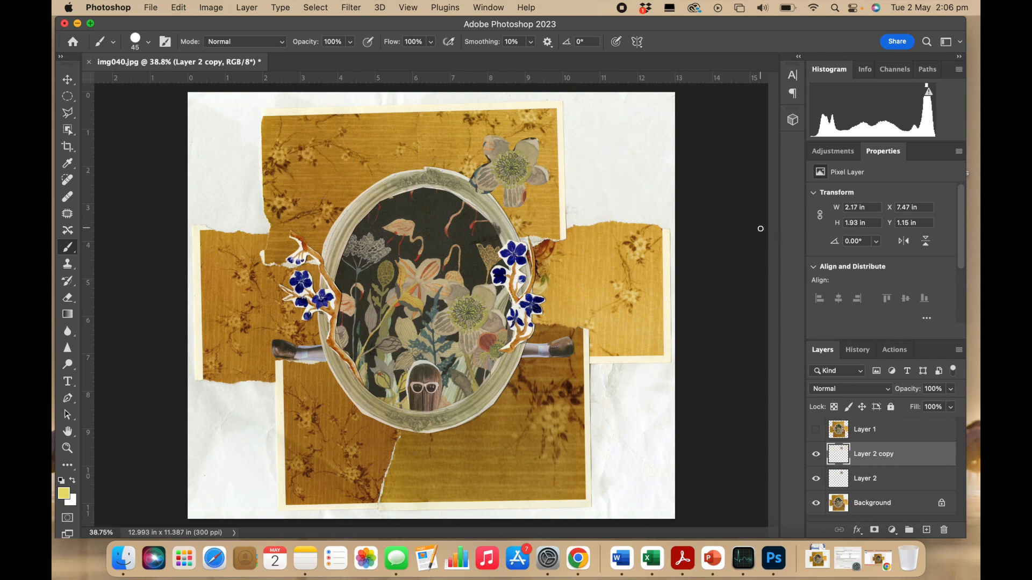
key("super+z")
key("super+z")
key("super+z")
key("super+z")
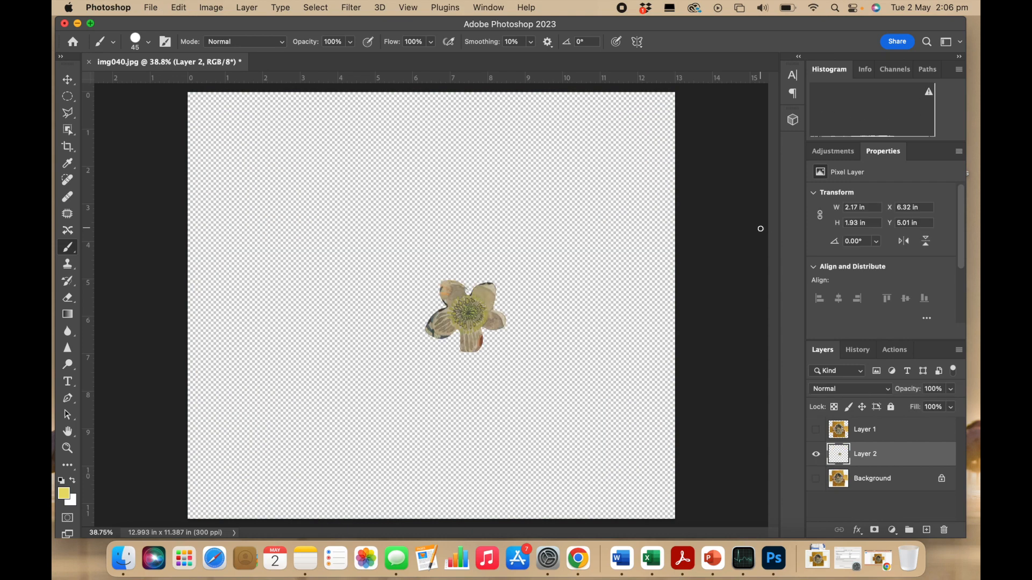
key("super+z")
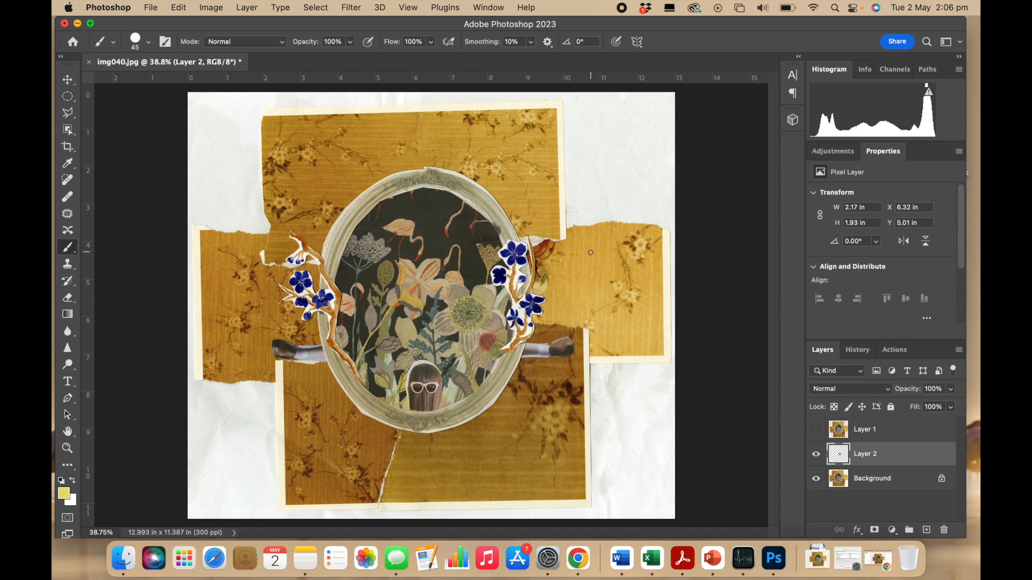
- Sample the ochre wallpaper as the foreground colour and prepare the Clone Stamp with a 200 px brush on Layer 2
left_click(595, 280, "alt")
key("s")
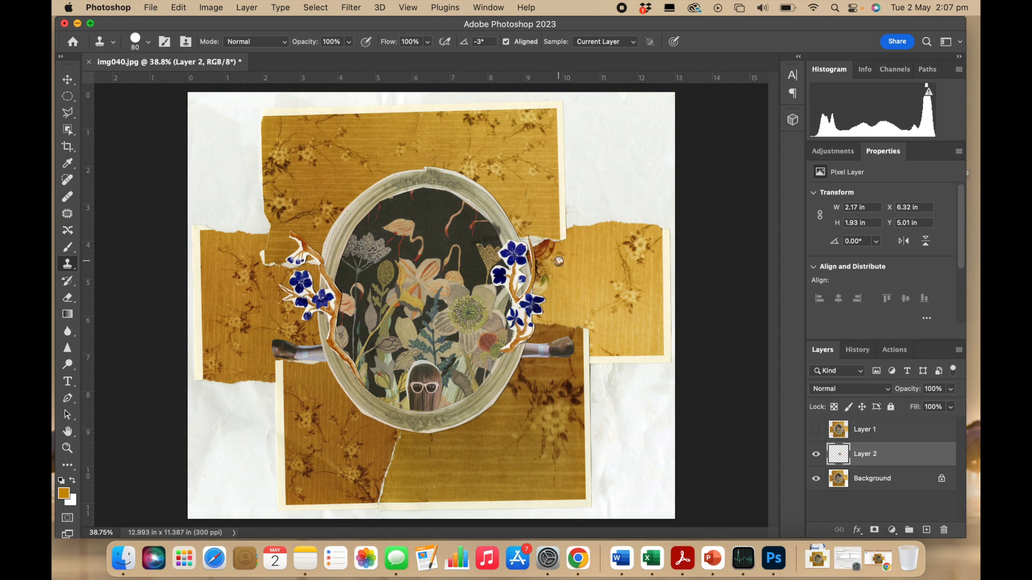
key("bracketright")
key("bracketright")
key("bracketright")
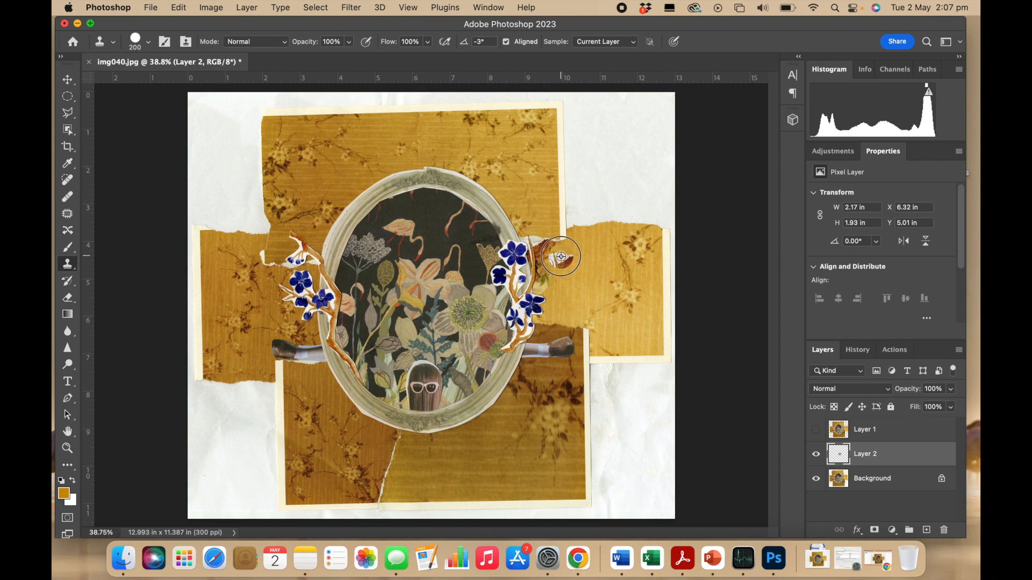
left_click_drag(560, 257, 560, 255)
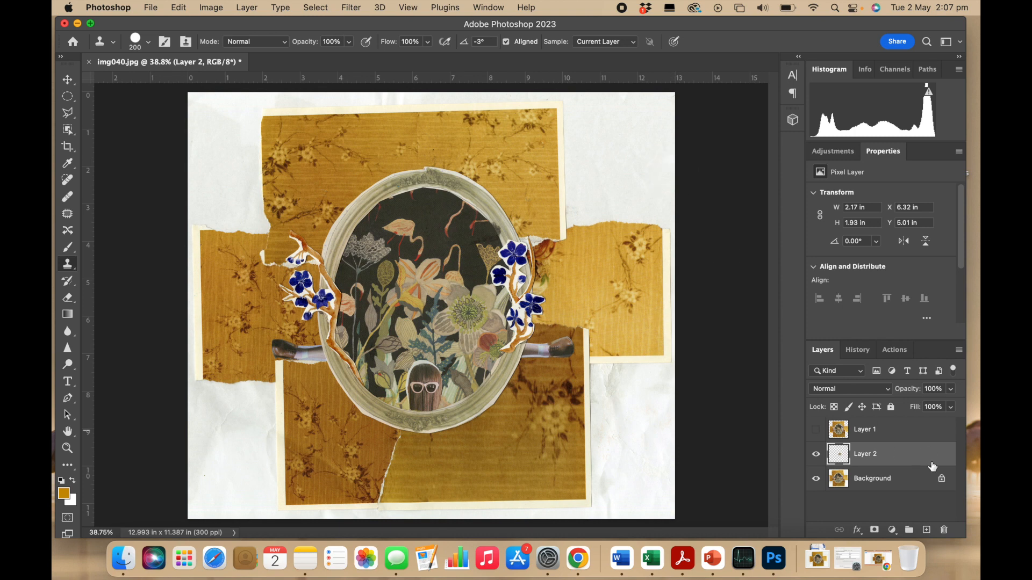
- On the Background layer, try cloning from the rust-coloured leaf by the frame onto the white paper at both upper corners and undo it
left_click(868, 483)
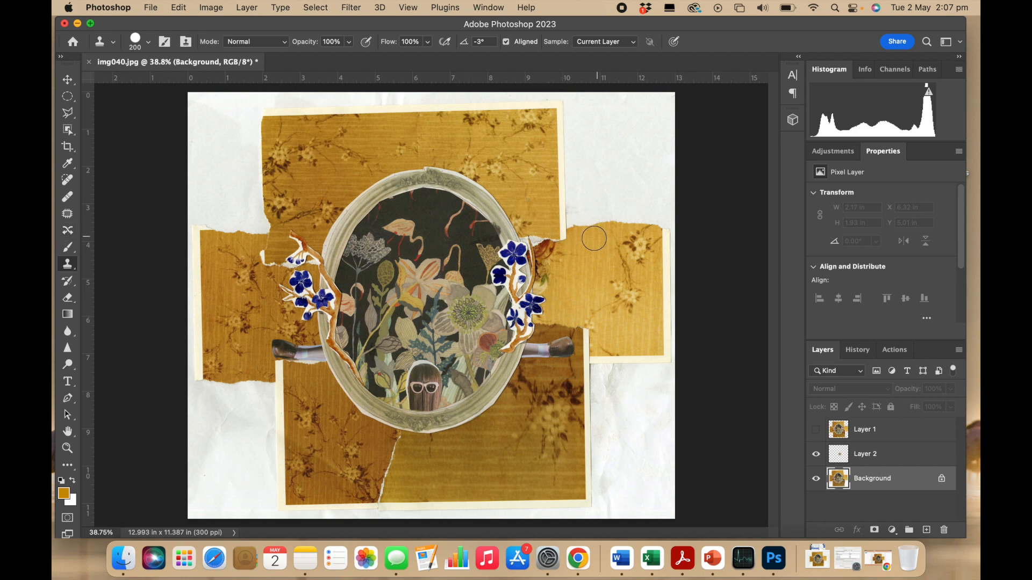
left_click(550, 253, "alt")
mouse_move(575, 115)
left_mouse_down()
mouse_move(582, 218)
mouse_move(599, 104)
mouse_move(612, 223)
mouse_move(638, 131)
mouse_move(654, 246)
mouse_move(663, 130)
mouse_move(675, 143)
mouse_move(670, 99)
mouse_move(650, 142)
mouse_move(649, 87)
mouse_move(643, 104)
mouse_move(275, 105)
mouse_move(327, 96)
mouse_move(263, 119)
mouse_move(223, 92)
mouse_move(271, 97)
mouse_move(256, 144)
mouse_move(247, 274)
mouse_move(223, 161)
mouse_move(237, 172)
left_mouse_up()
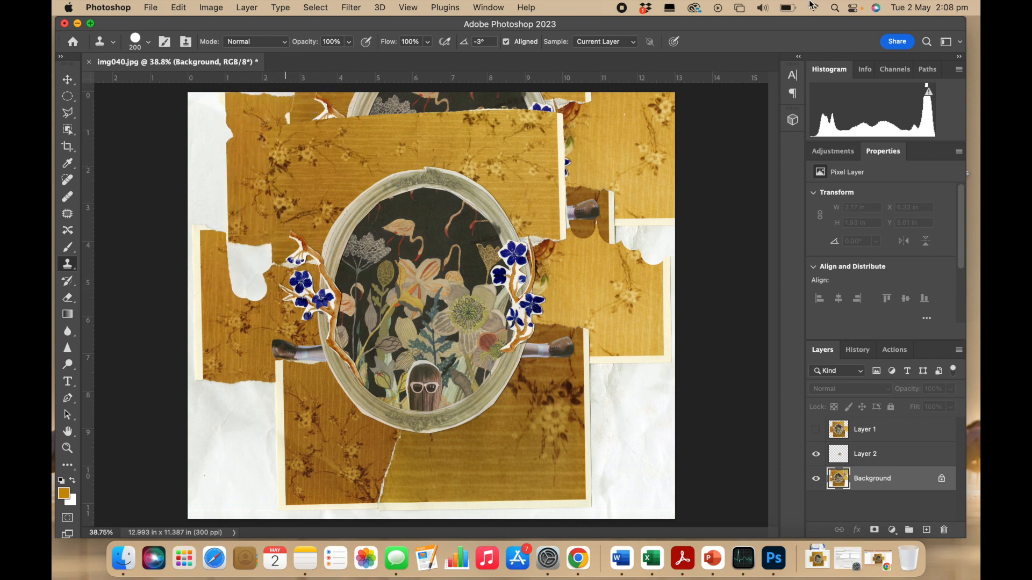
key("super+z")
key("super+z")
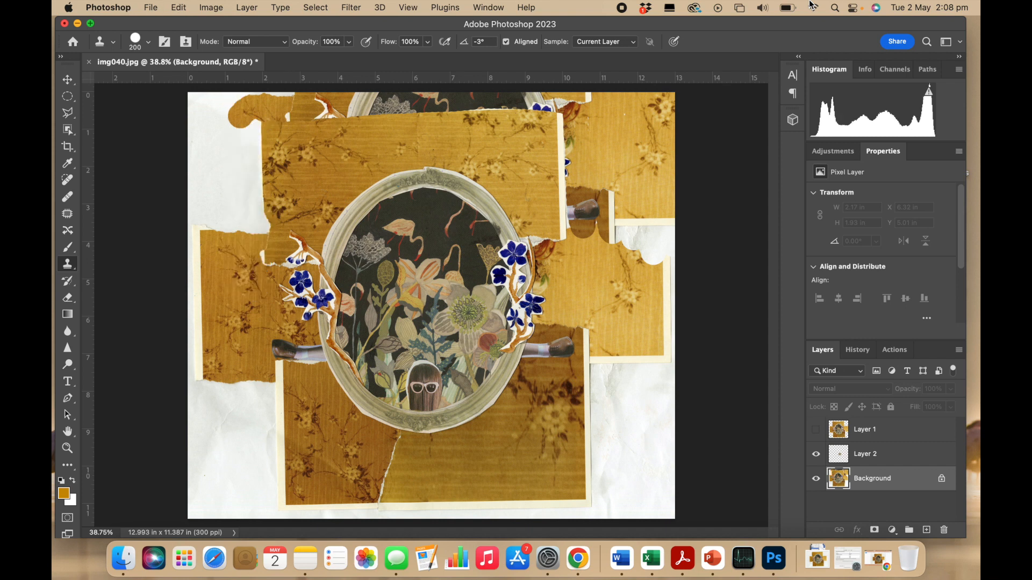
key("super+z")
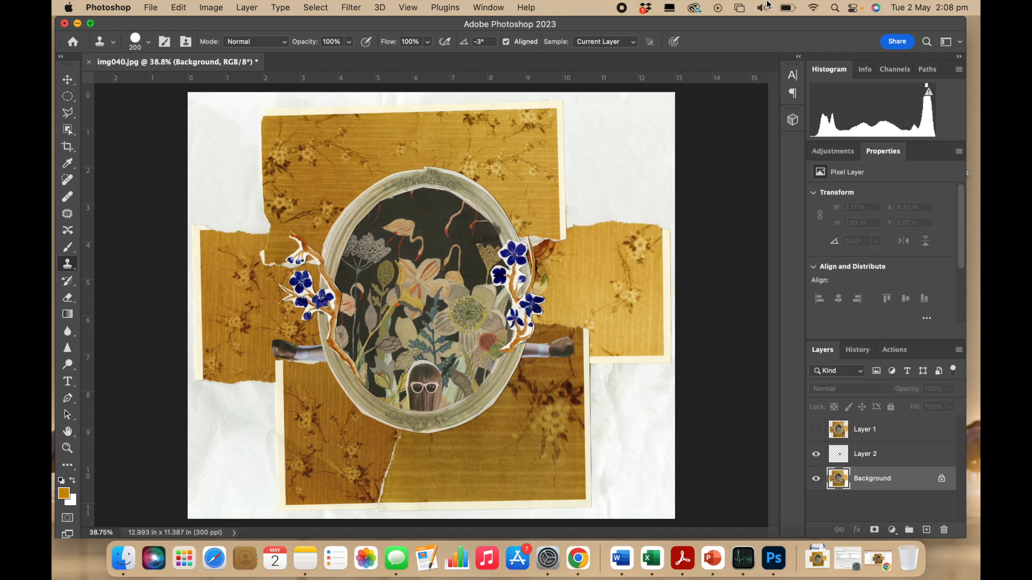
- Try the 125 px Eraser on the Background layer around the upper wallpaper's top-right corner and undo it
left_click(67, 297)
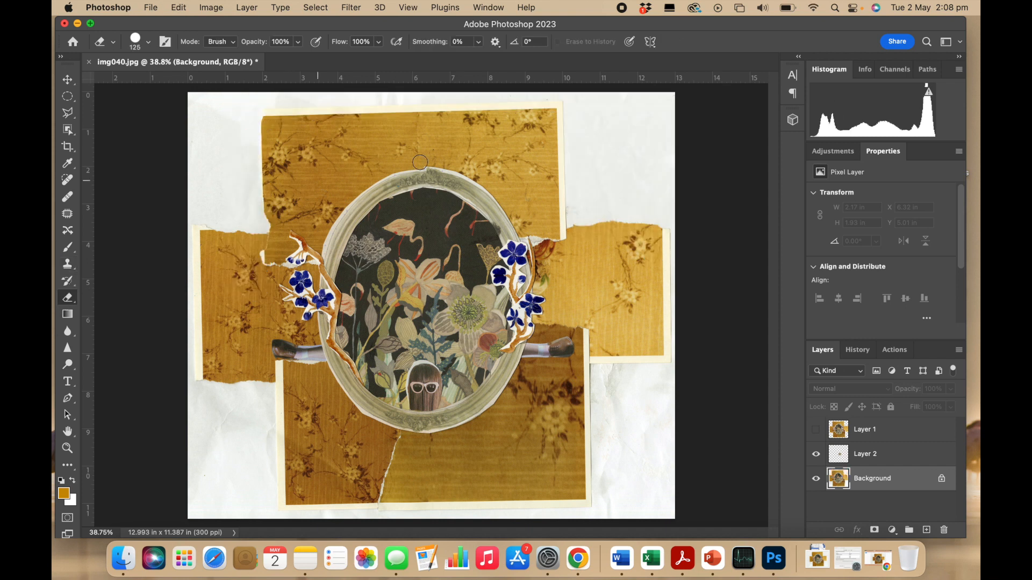
mouse_move(577, 142)
left_mouse_down()
mouse_move(546, 82)
mouse_move(554, 115)
mouse_move(534, 100)
mouse_move(549, 111)
mouse_move(565, 109)
mouse_move(560, 95)
mouse_move(634, 100)
mouse_move(609, 91)
mouse_move(593, 98)
mouse_move(614, 161)
left_mouse_up()
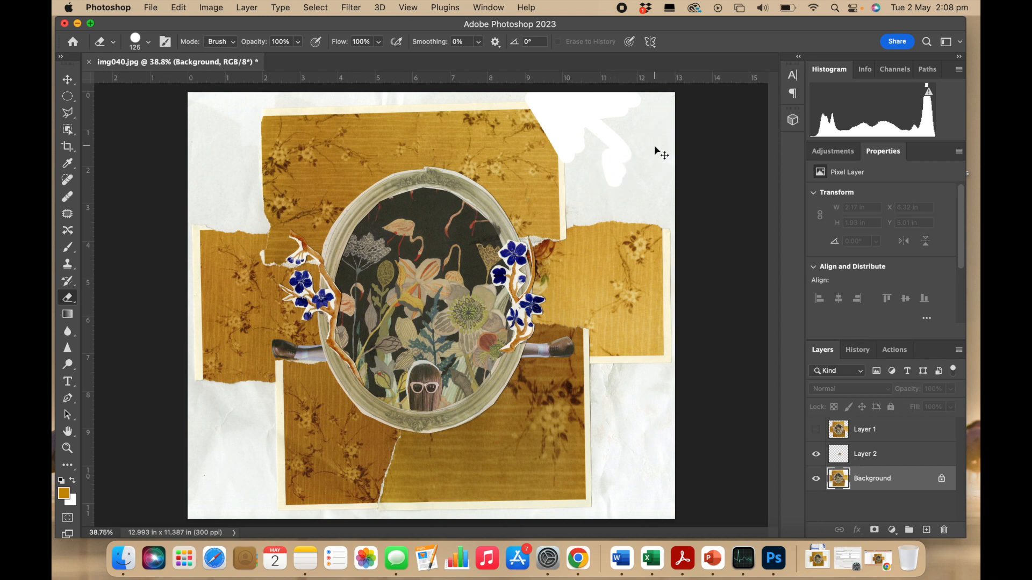
key("super+z")
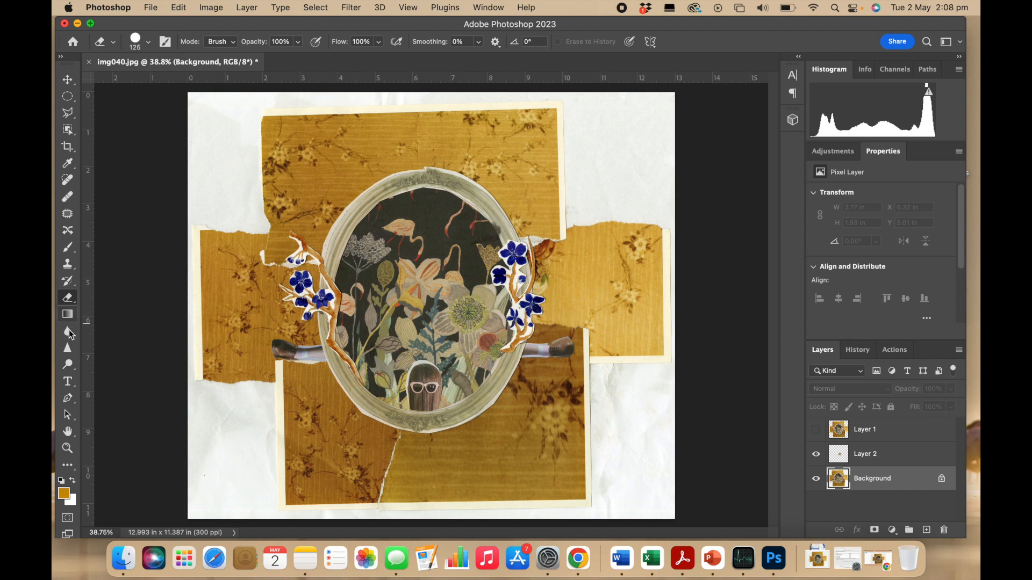